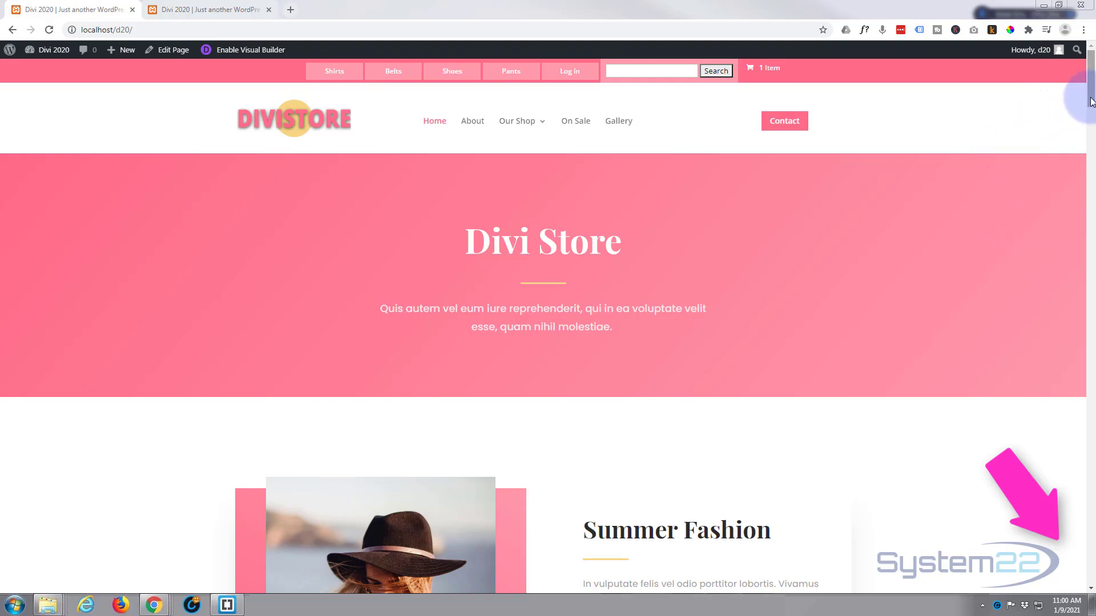
Scroll to the store's current signup footer, then switch to the tab showing the example compact footer.
drag(1092, 101, 1014, 584)
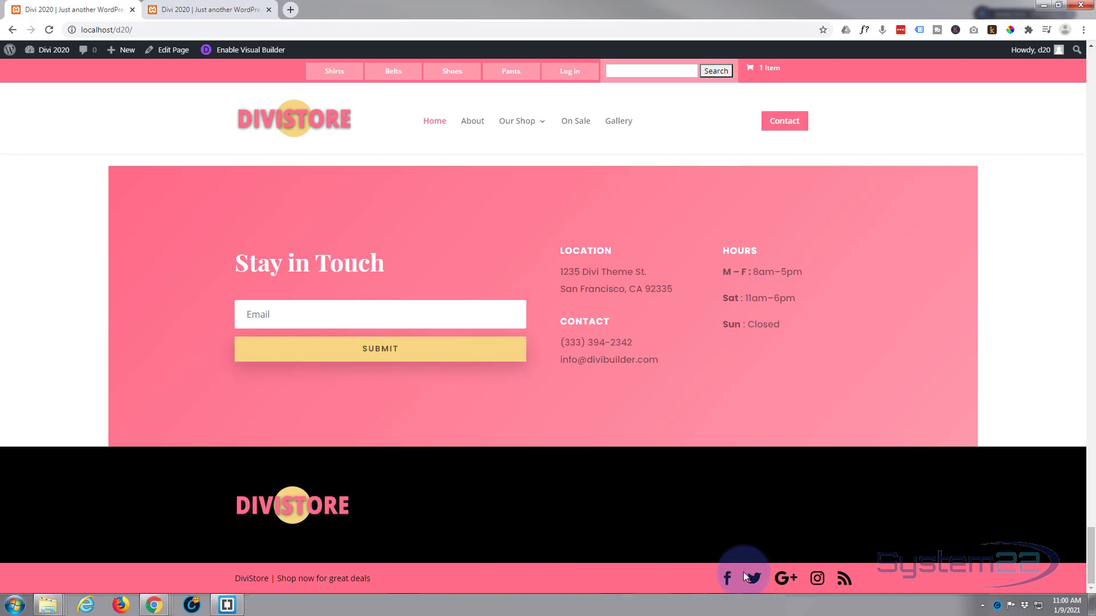
click(210, 9)
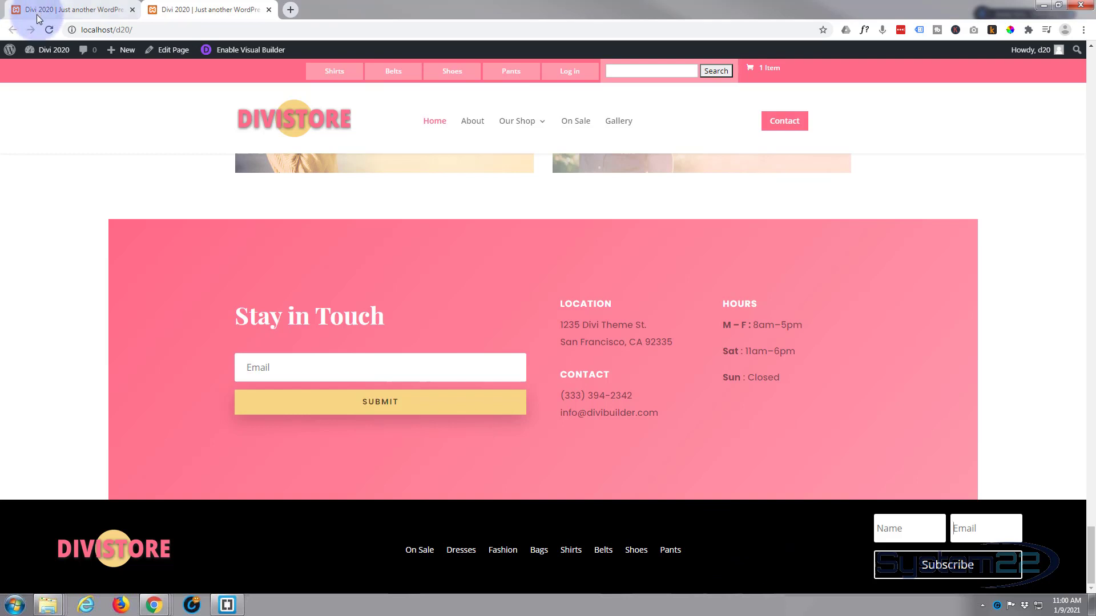
Go from the WordPress dashboard to Divi > Theme Builder.
mouse_move(29, 50)
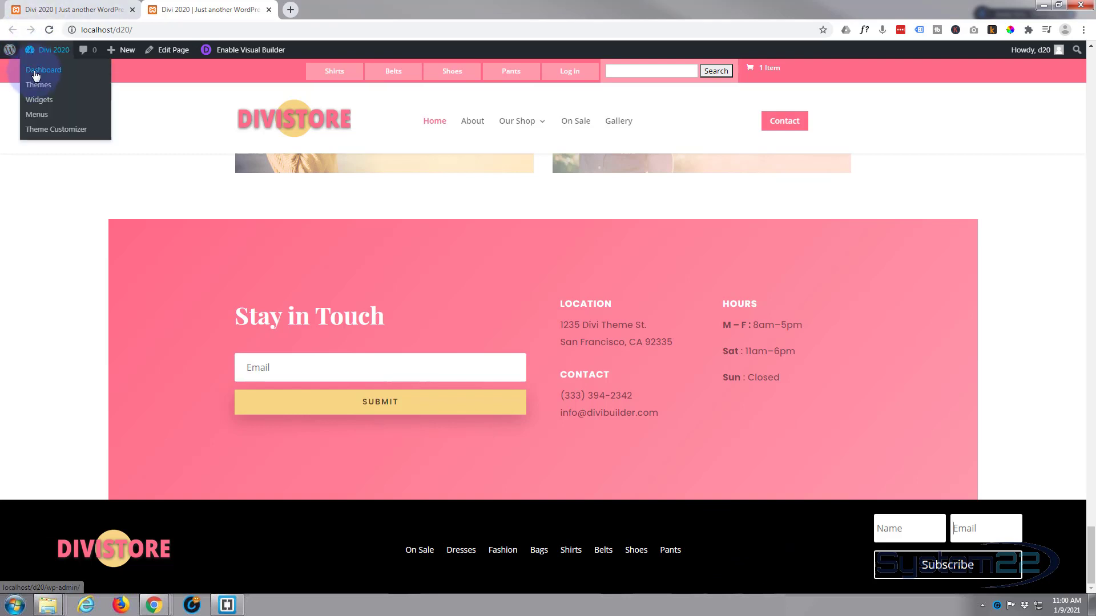
click(35, 75)
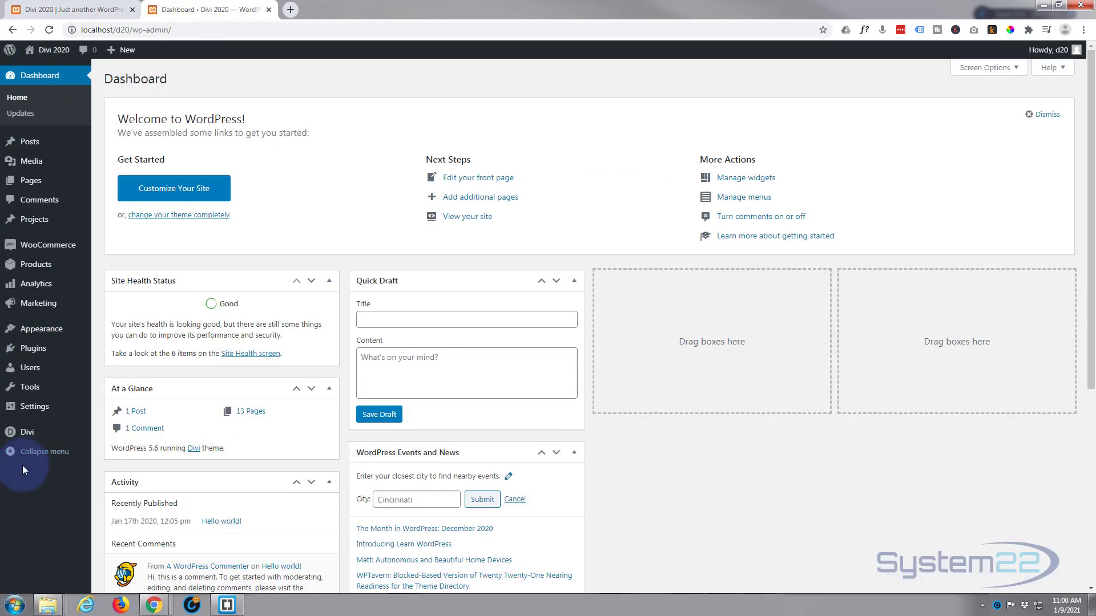
mouse_move(20, 435)
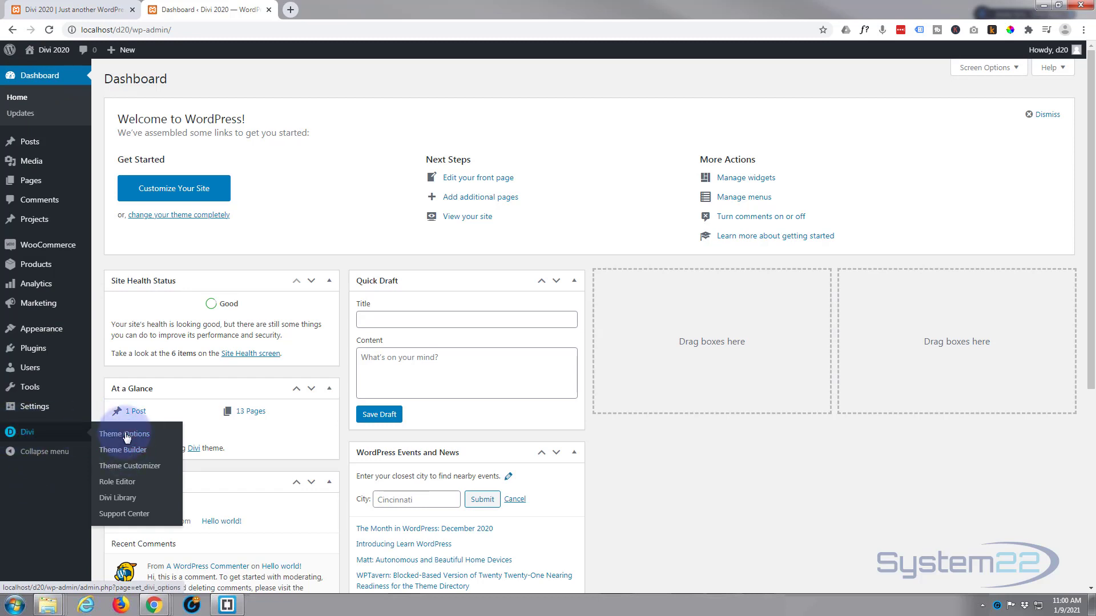
click(125, 455)
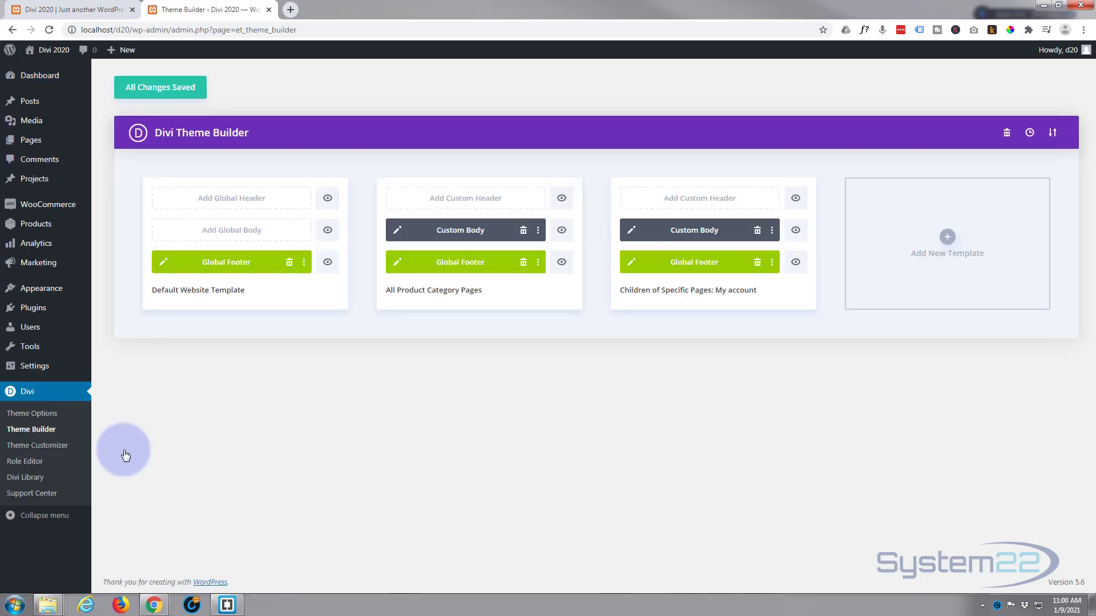
Delete the Global Footer and the product category and My account custom footers, then add a global footer.
click(290, 264)
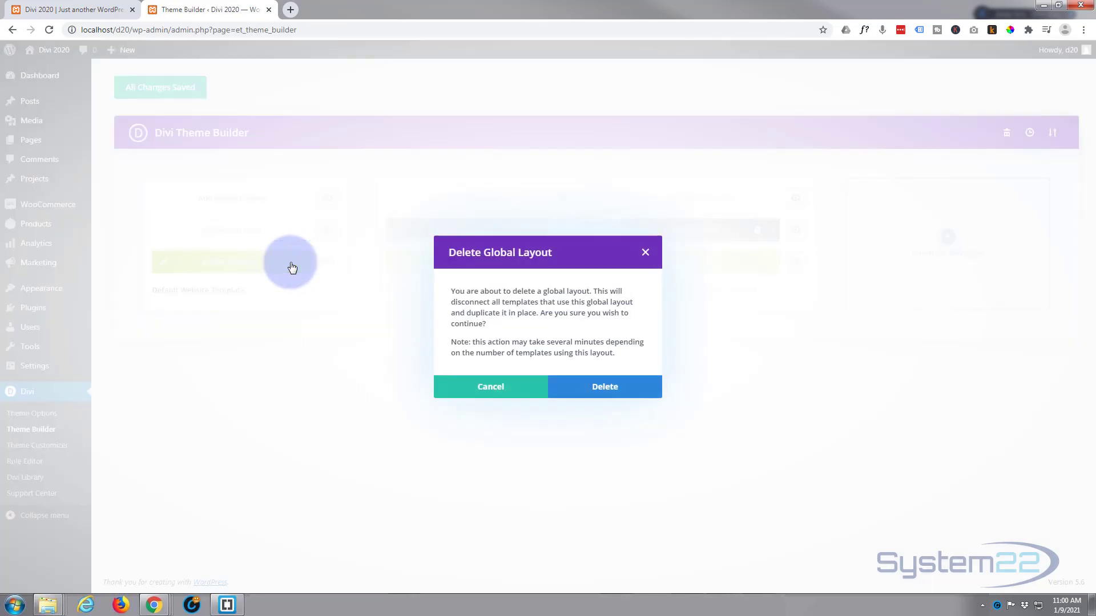
click(600, 388)
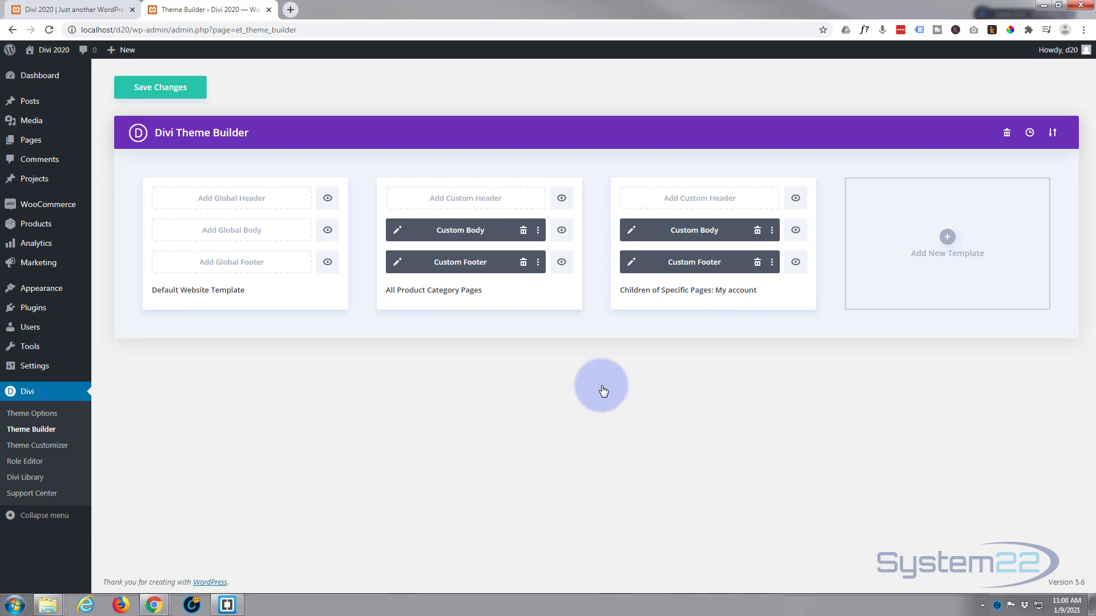
click(523, 262)
click(756, 262)
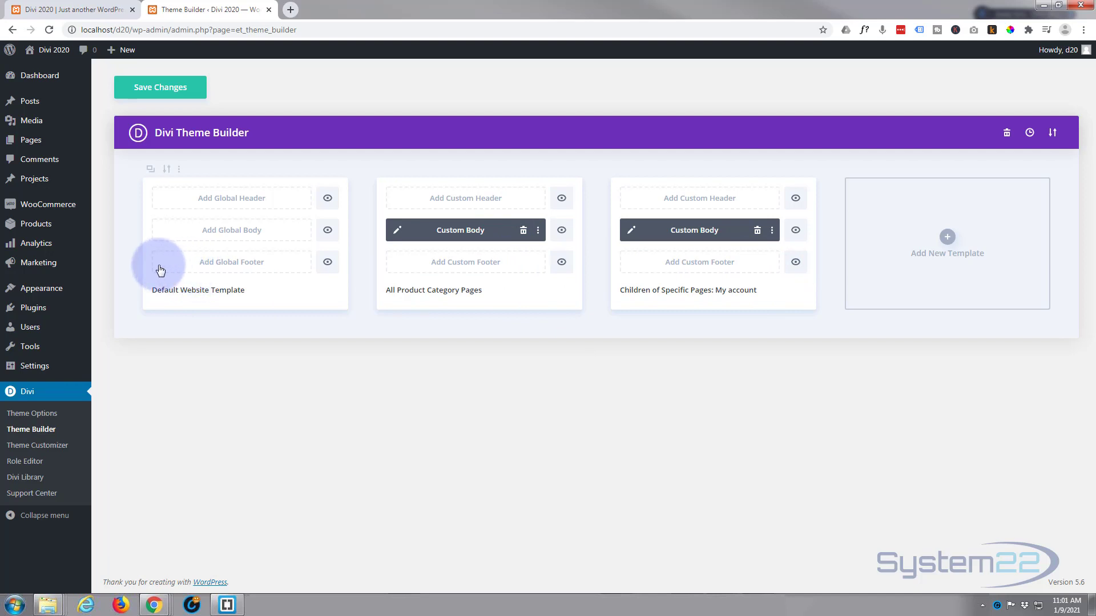
click(235, 266)
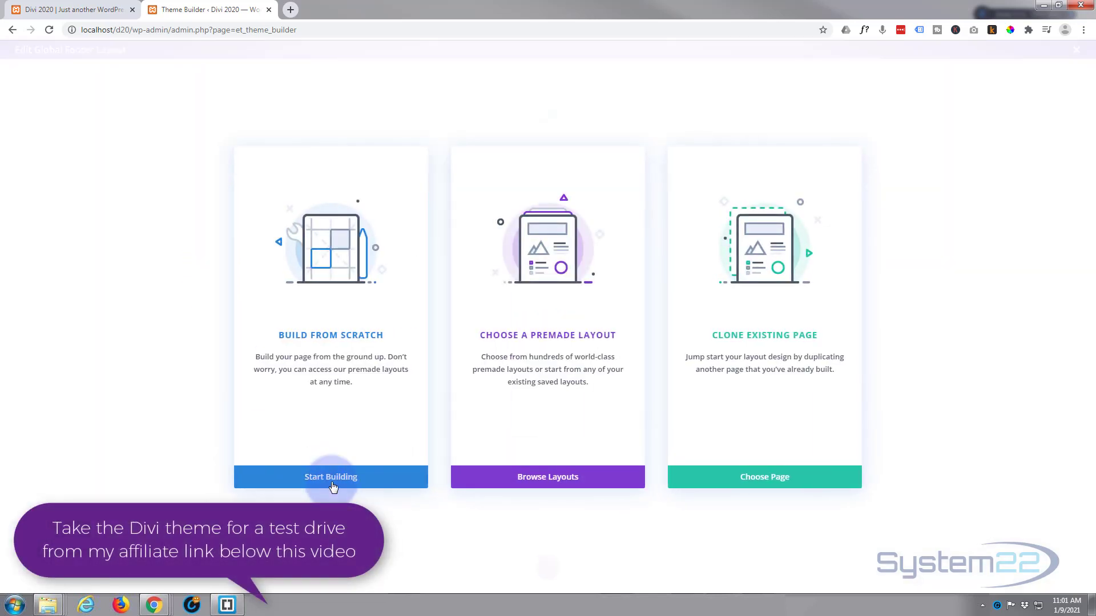
Build the footer from scratch with a 1/4-1/2-1/4 row and the DIVISTORE logo image in column one.
click(331, 479)
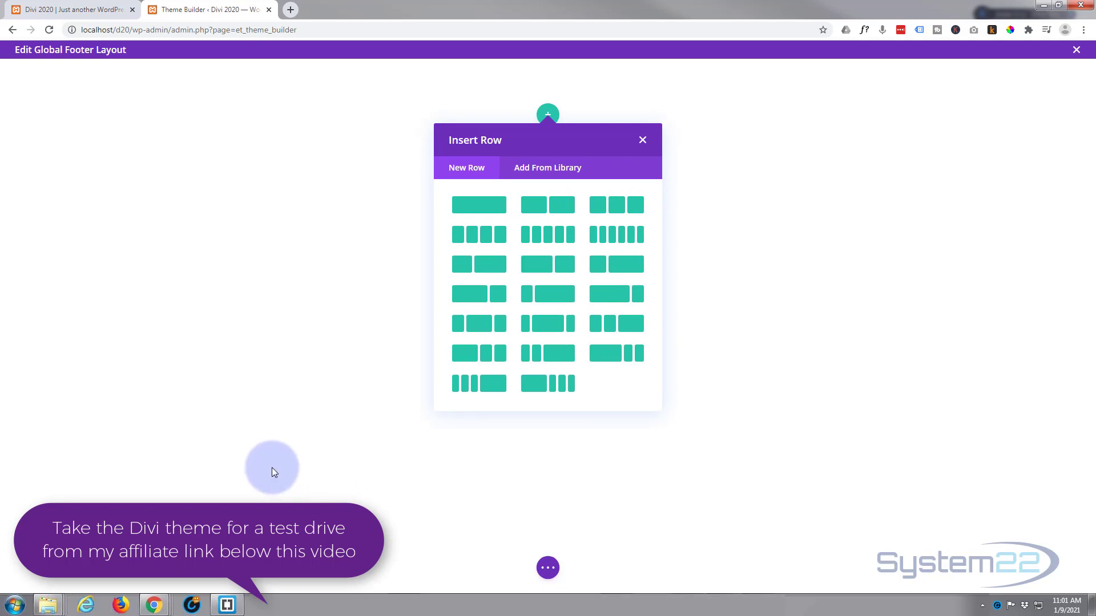
click(463, 323)
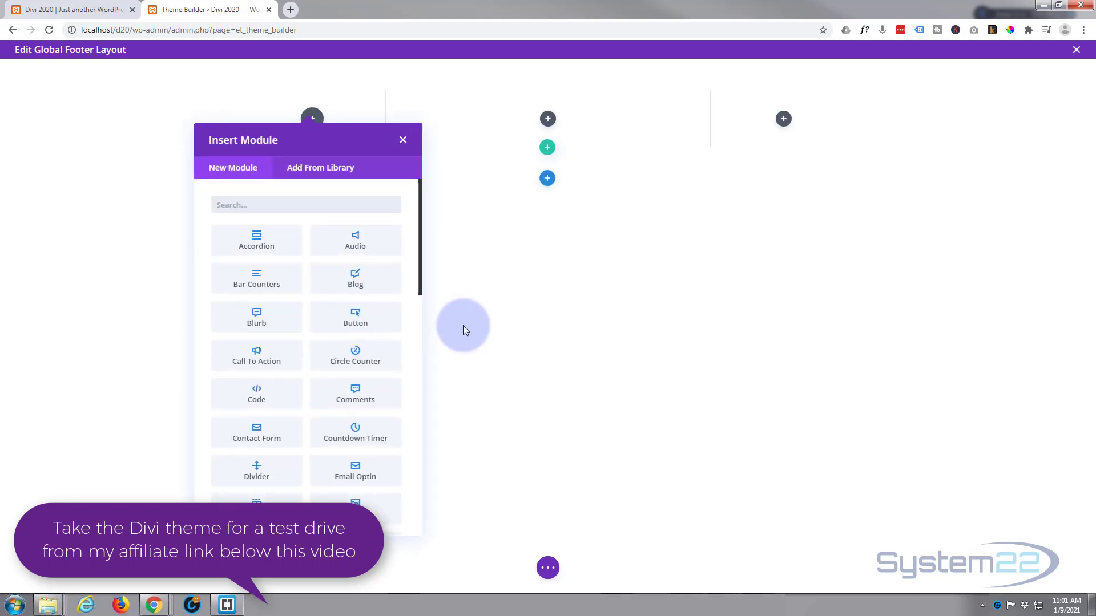
scroll(316, 338, down, 2)
scroll(314, 337, down, 1)
click(266, 382)
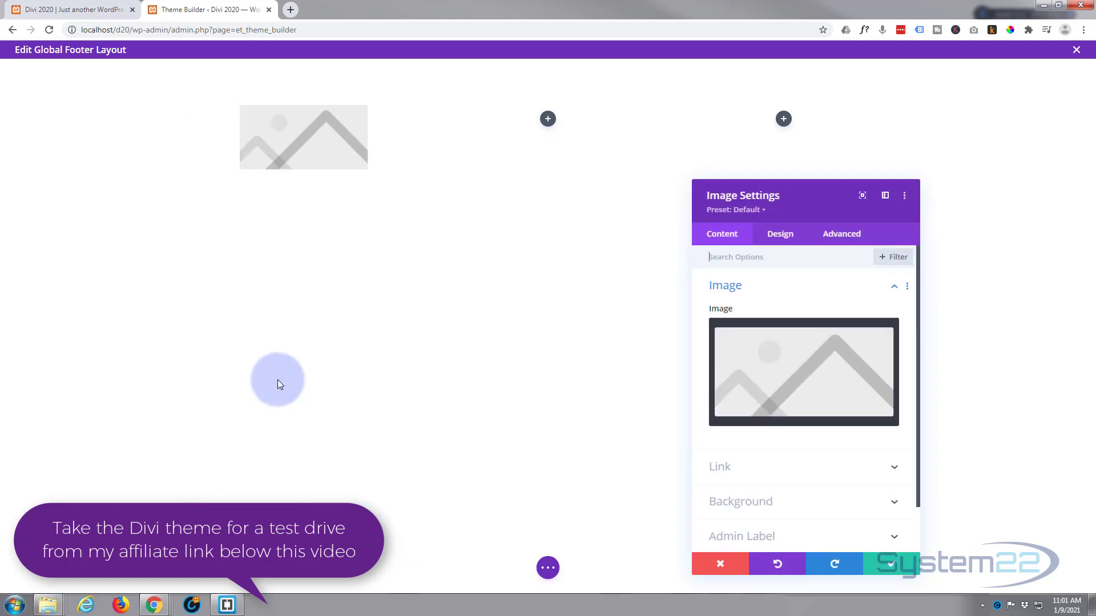
click(794, 403)
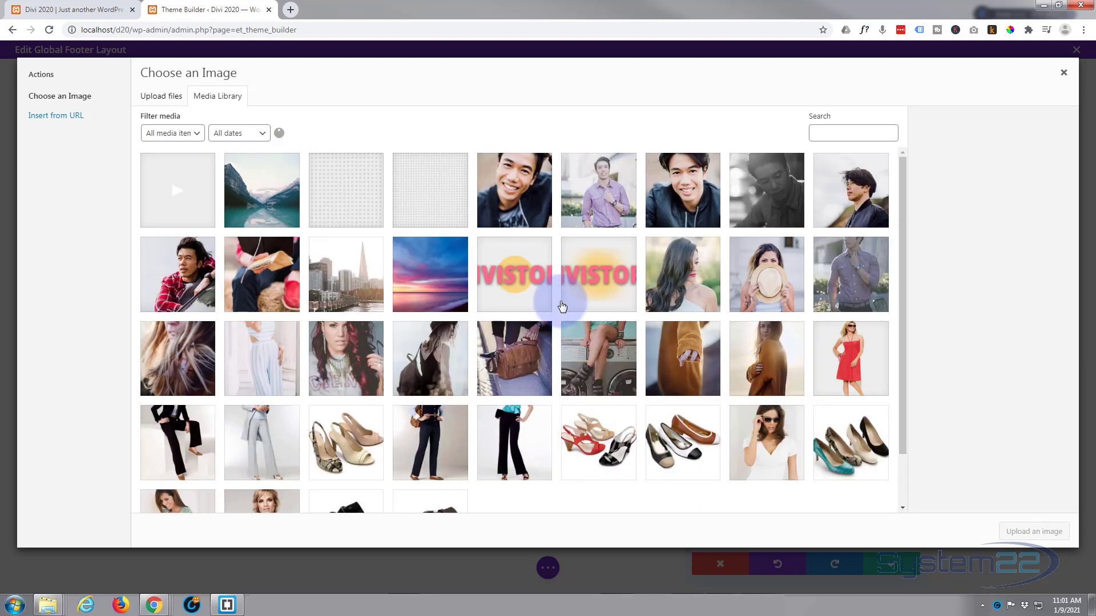
click(523, 280)
click(1053, 531)
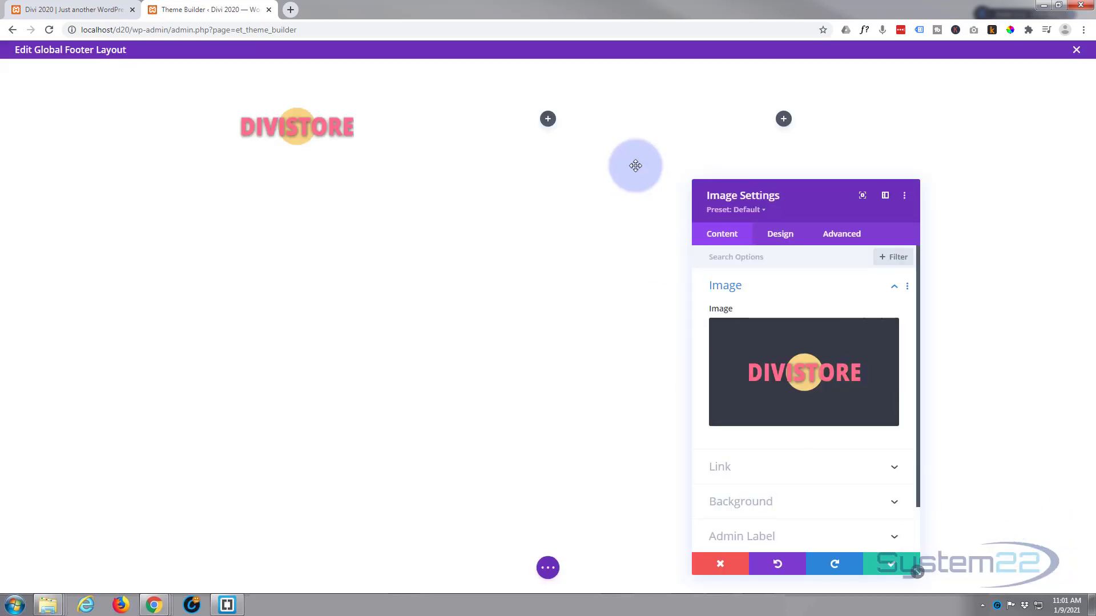
Save the logo module, then add a Menu module set to the 'top' menu in the middle column.
click(899, 566)
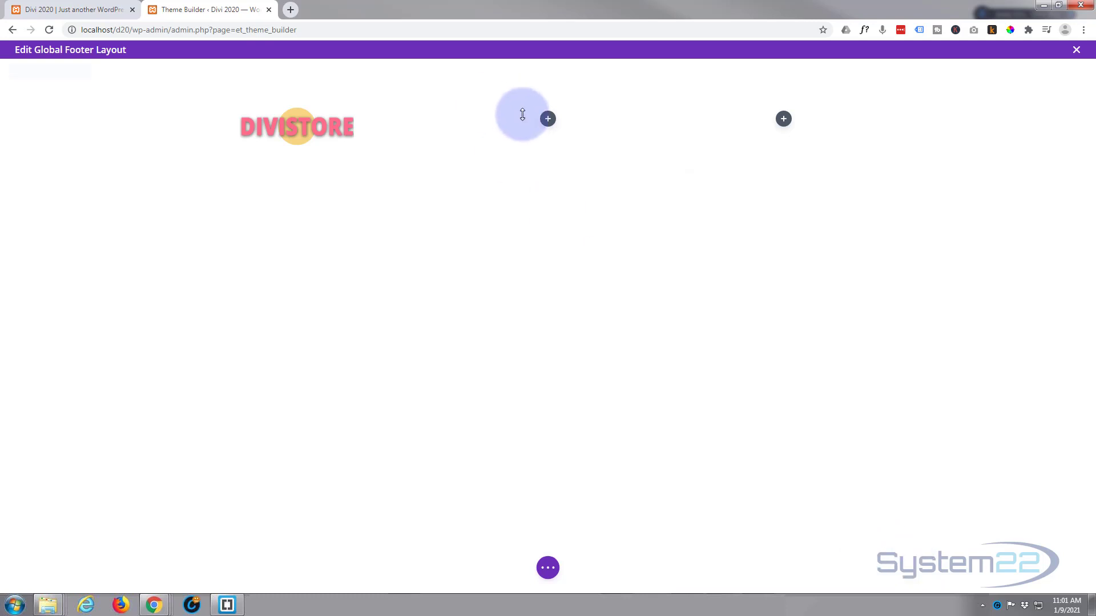
click(547, 118)
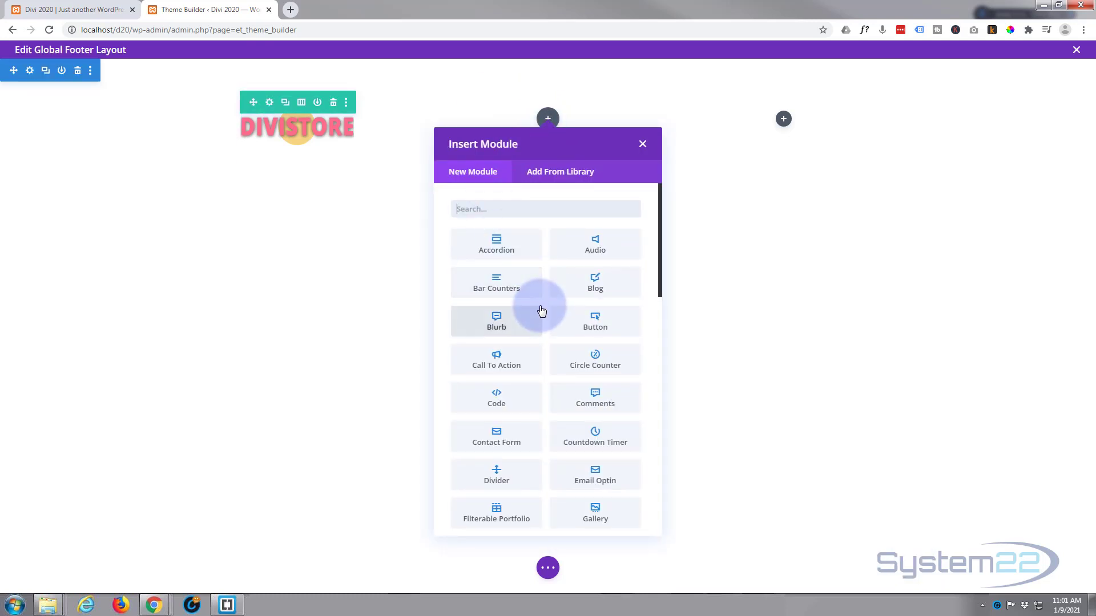
scroll(541, 311, down, 5)
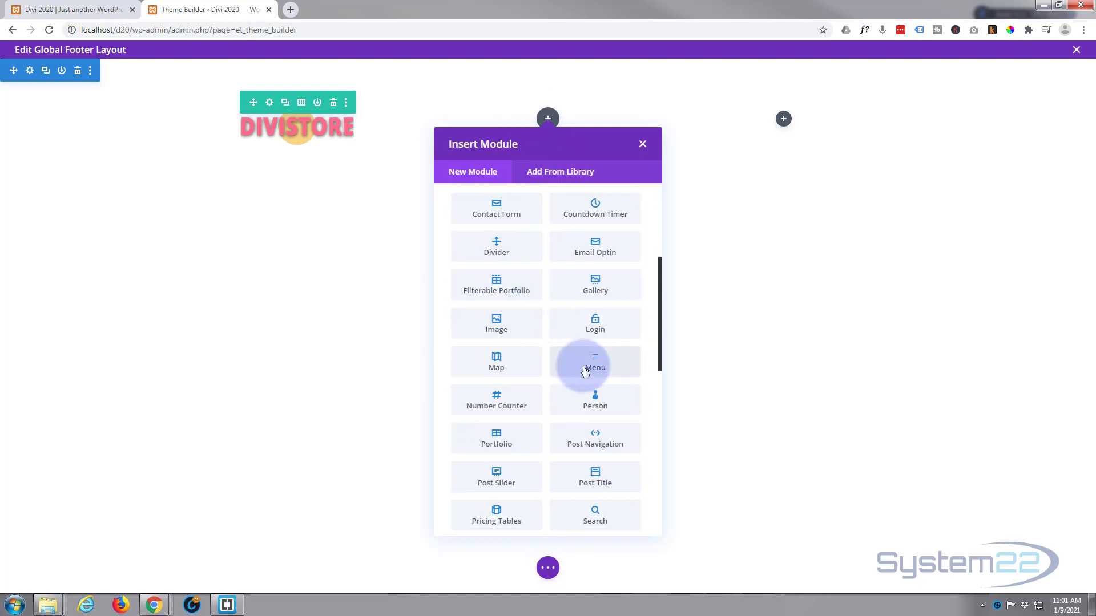
click(593, 368)
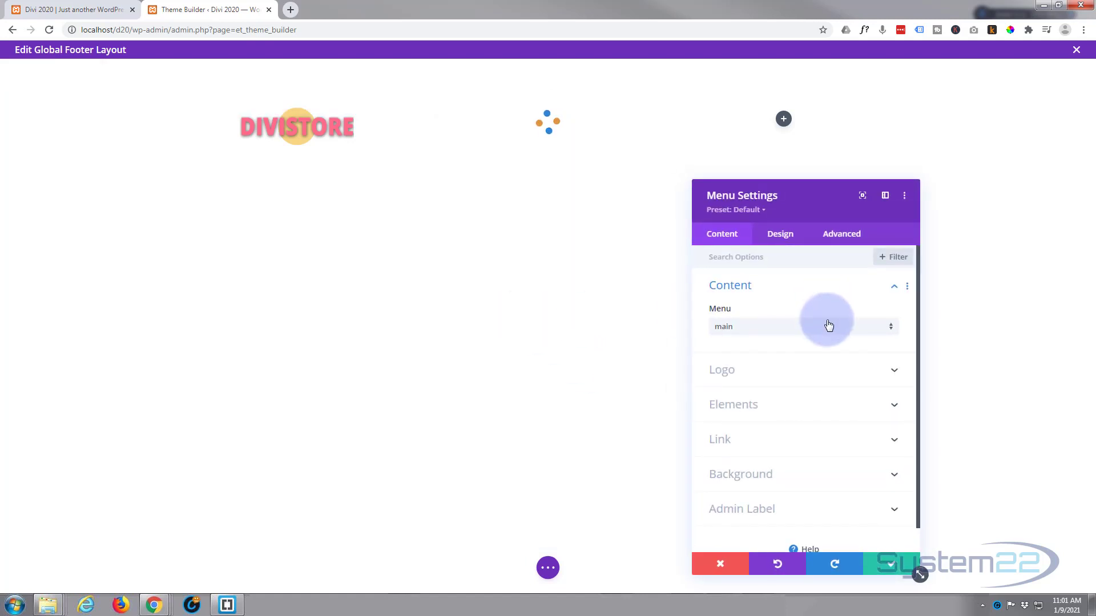
click(826, 330)
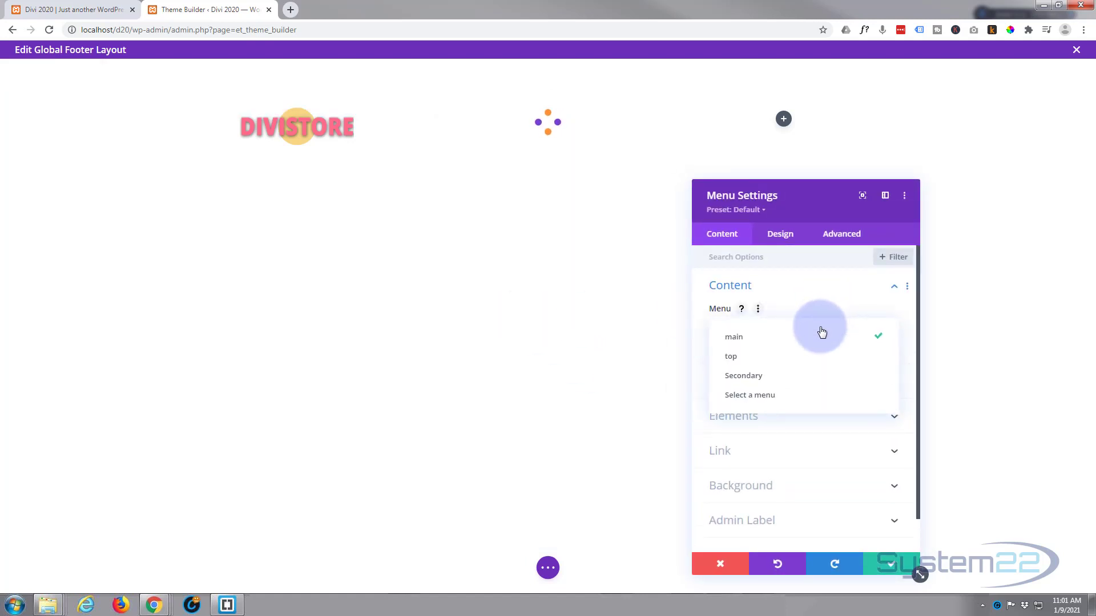
click(766, 359)
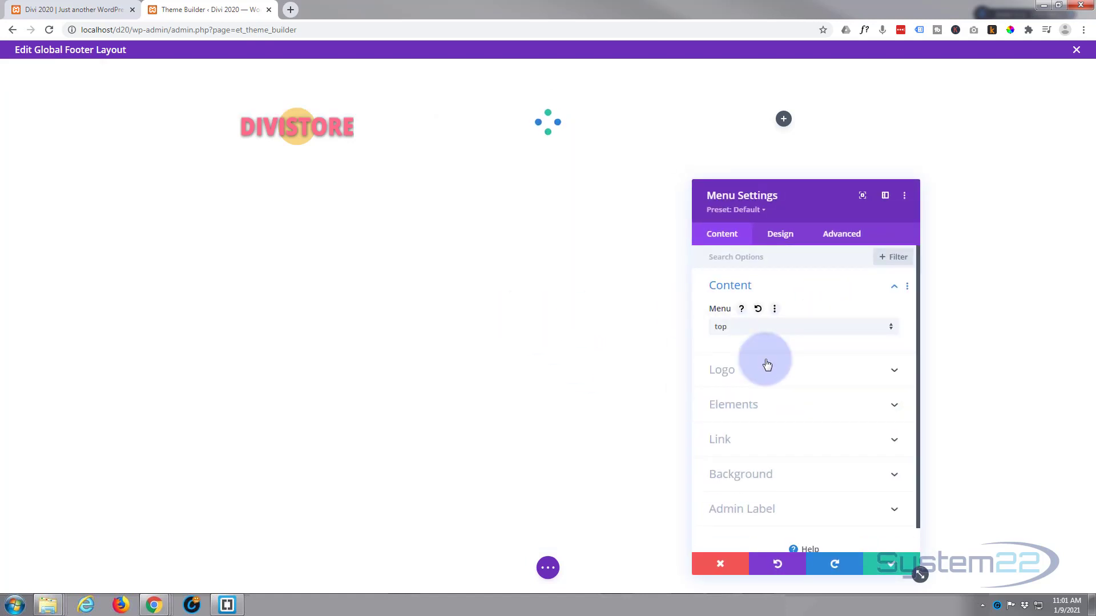
click(879, 565)
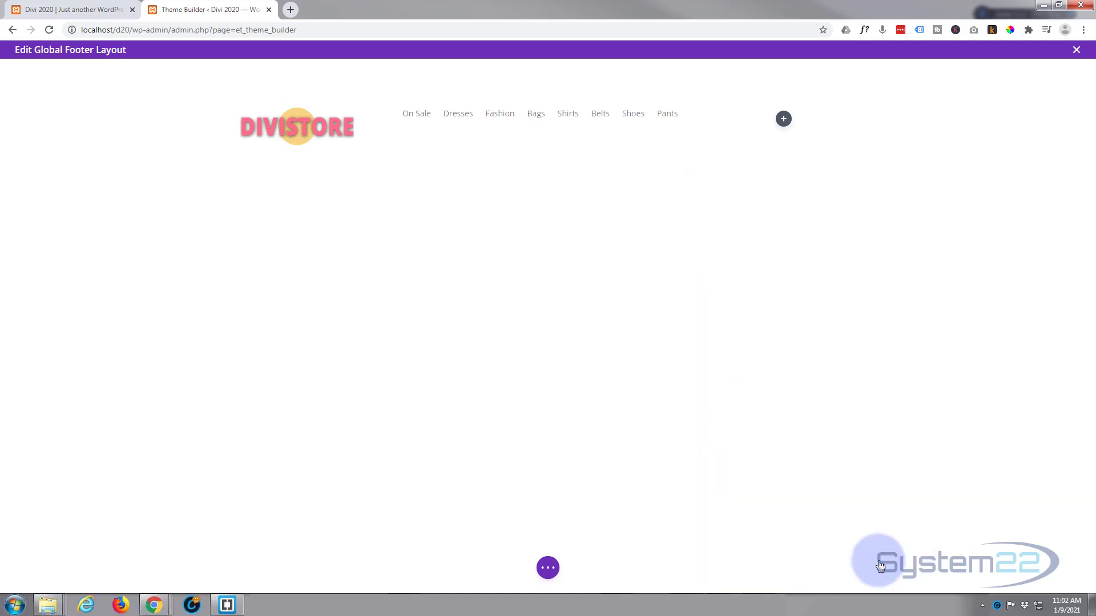
Browse the available modules for the footer's third column.
click(784, 121)
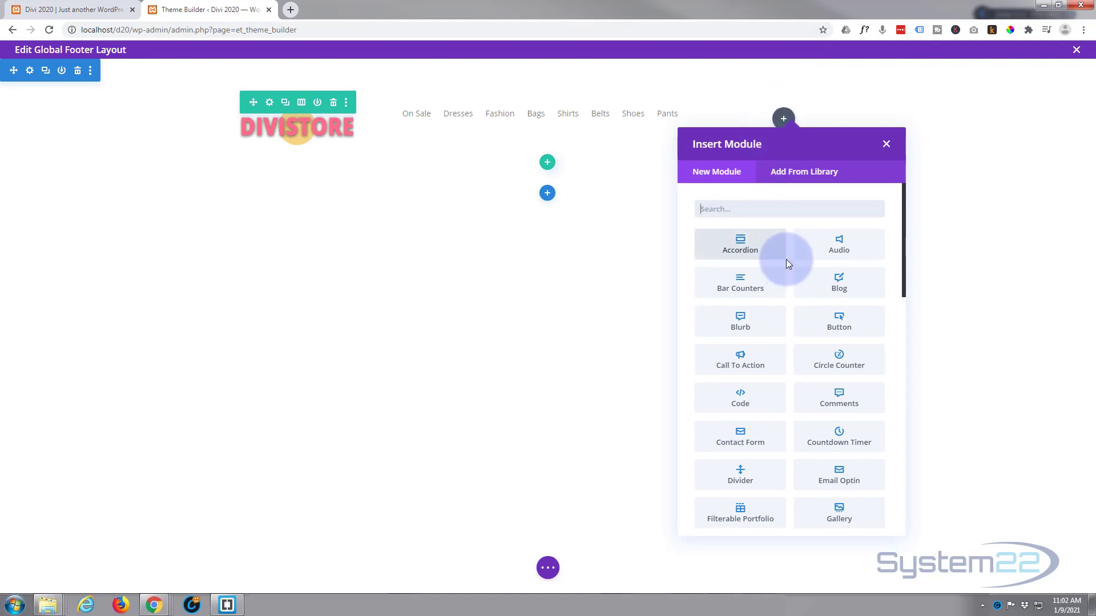
scroll(786, 261, down, 3)
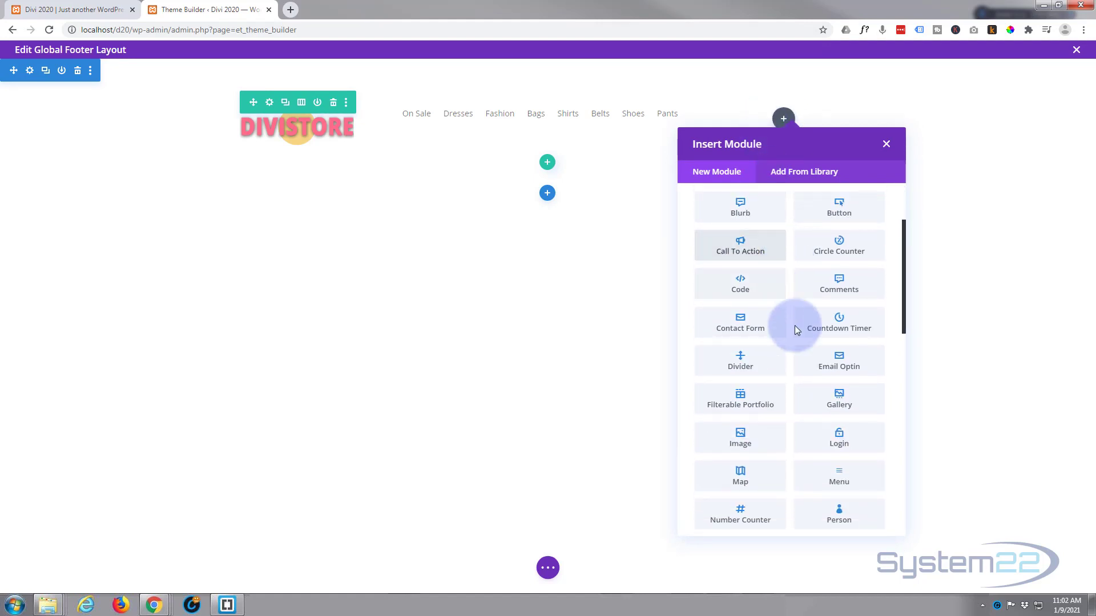
scroll(767, 283, up, 3)
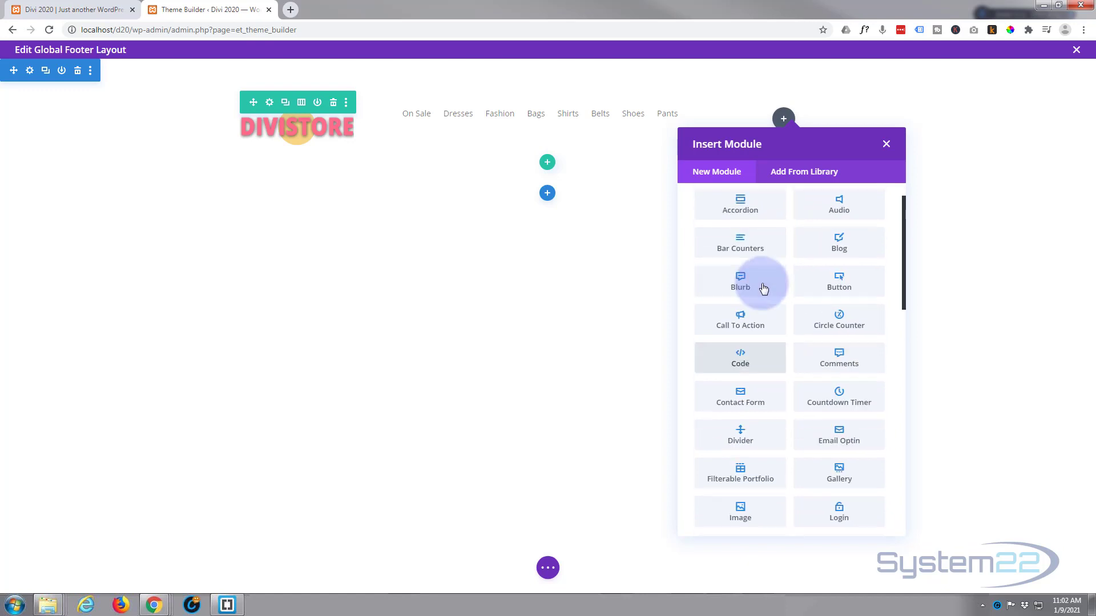
scroll(765, 285, down, 9)
scroll(764, 285, down, 10)
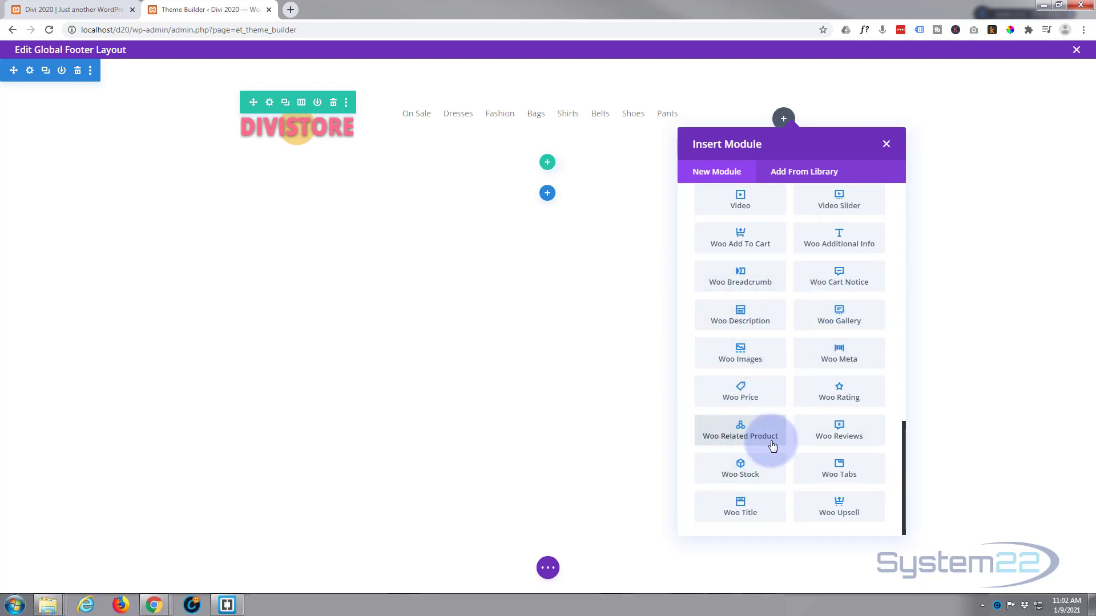
scroll(757, 467, up, 6)
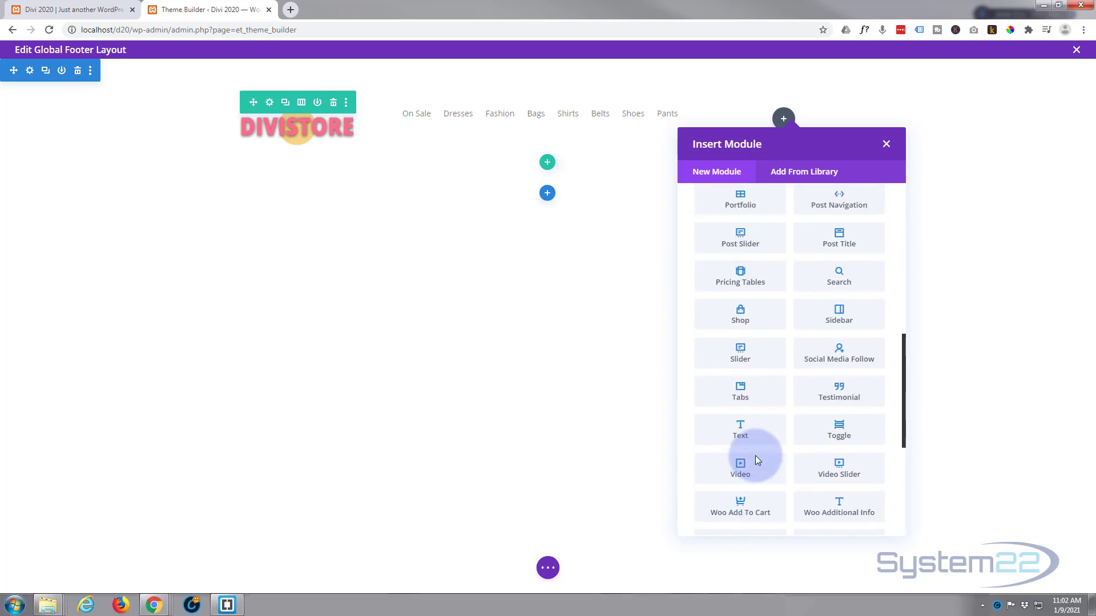
scroll(755, 457, up, 4)
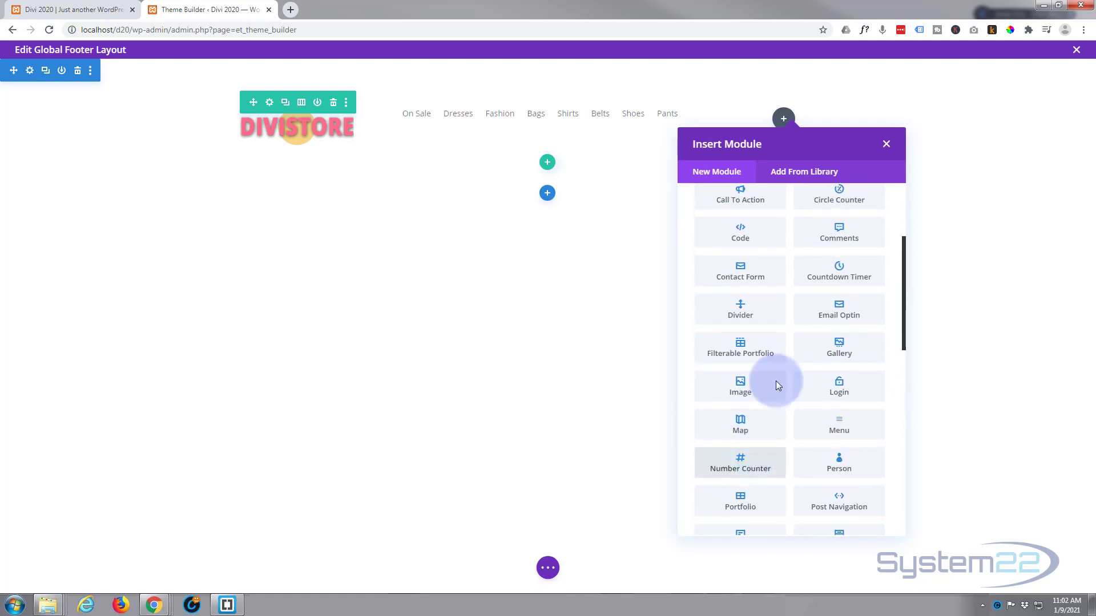
Add an Email Optin module to the third column and clear its default title.
click(839, 315)
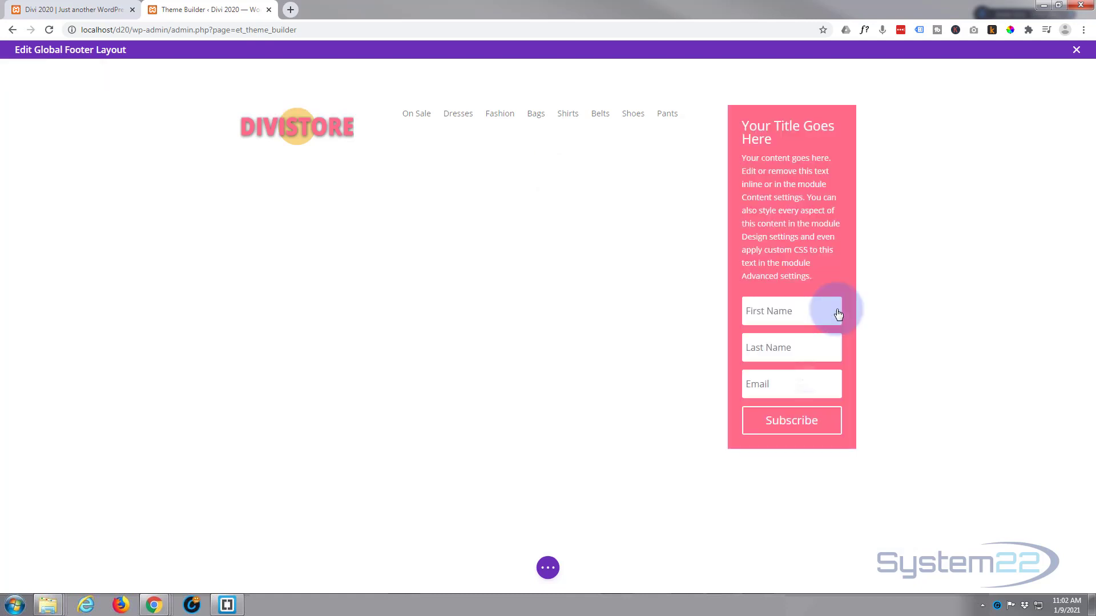
drag(589, 201, 467, 220)
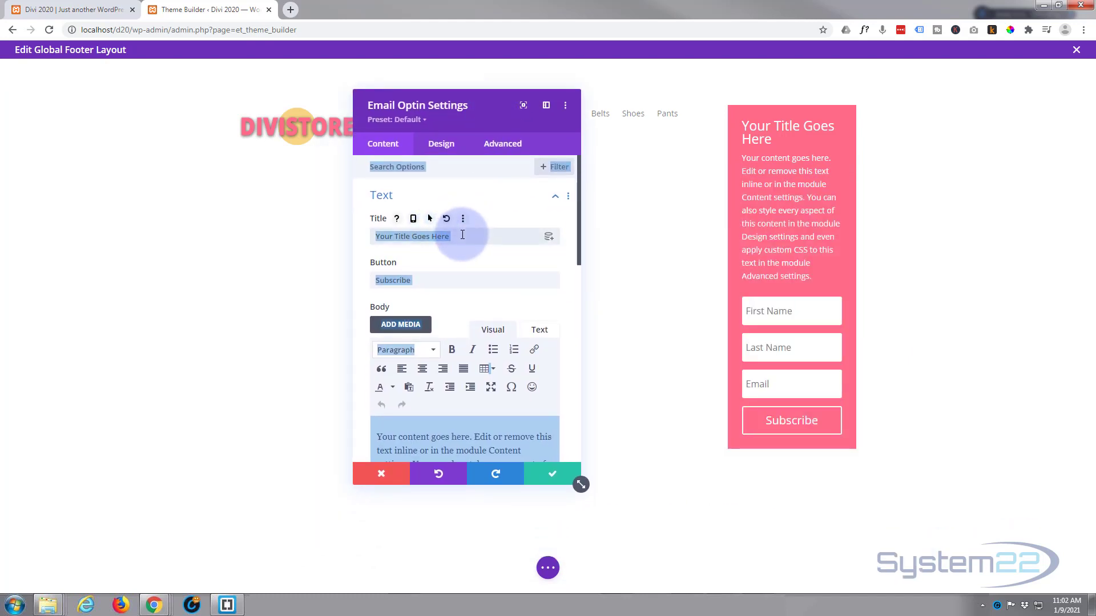
click(462, 235)
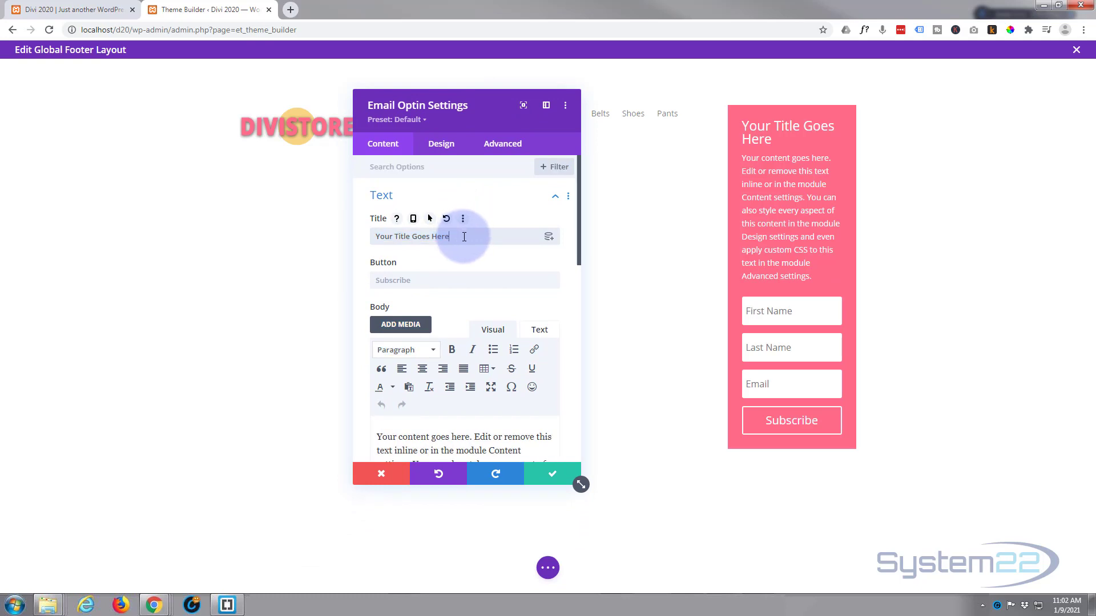
drag(466, 236, 338, 228)
key(BackSpace)
Delete all the default text from the optin's Body editor.
scroll(498, 300, down, 1)
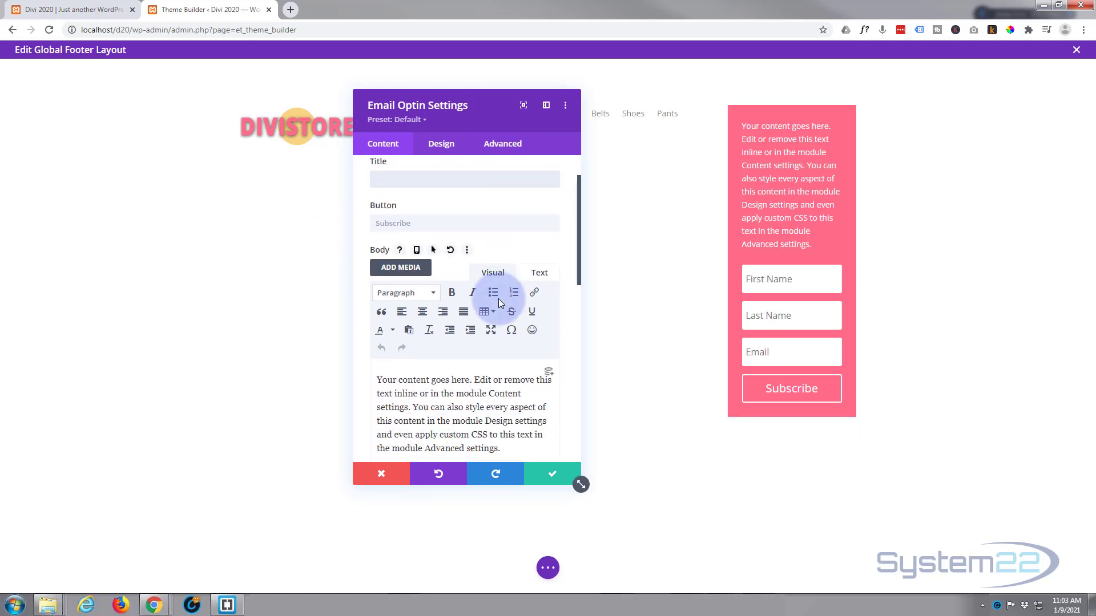
click(390, 223)
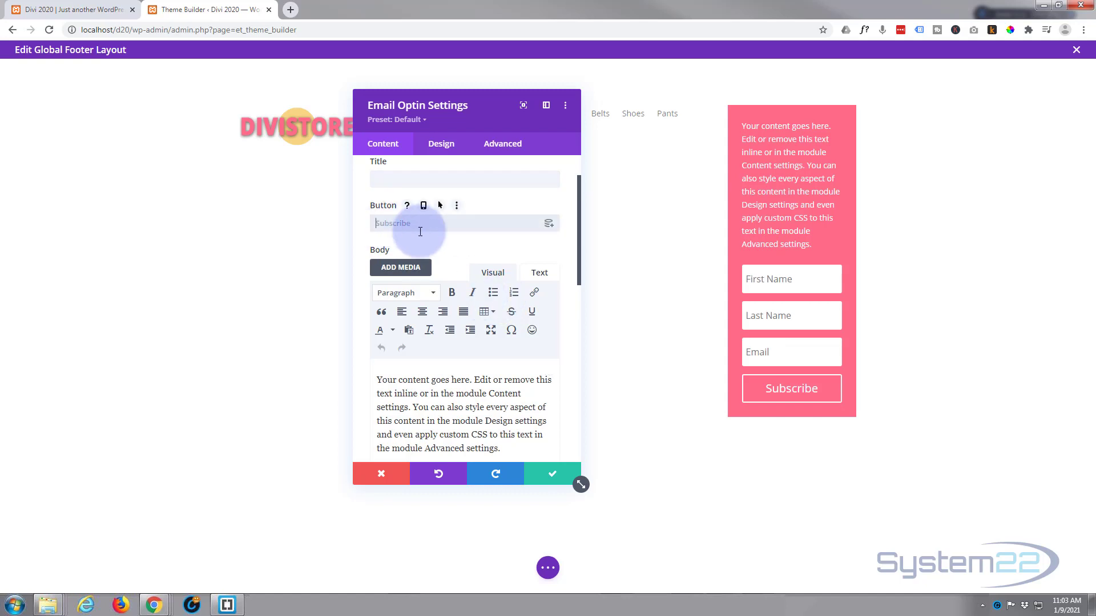
scroll(537, 319, down, 3)
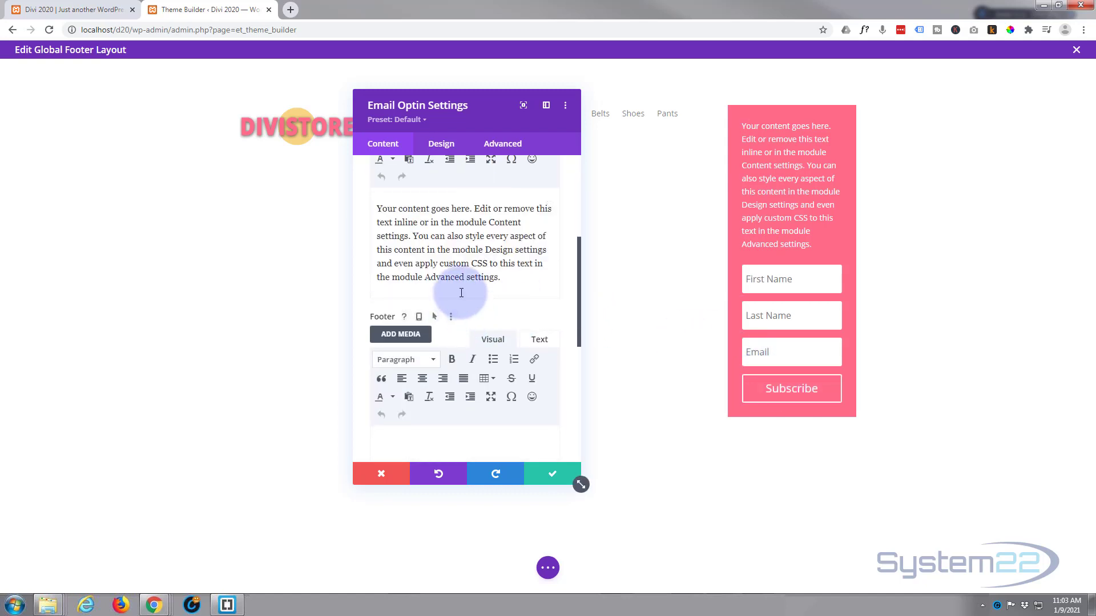
drag(501, 279, 363, 209)
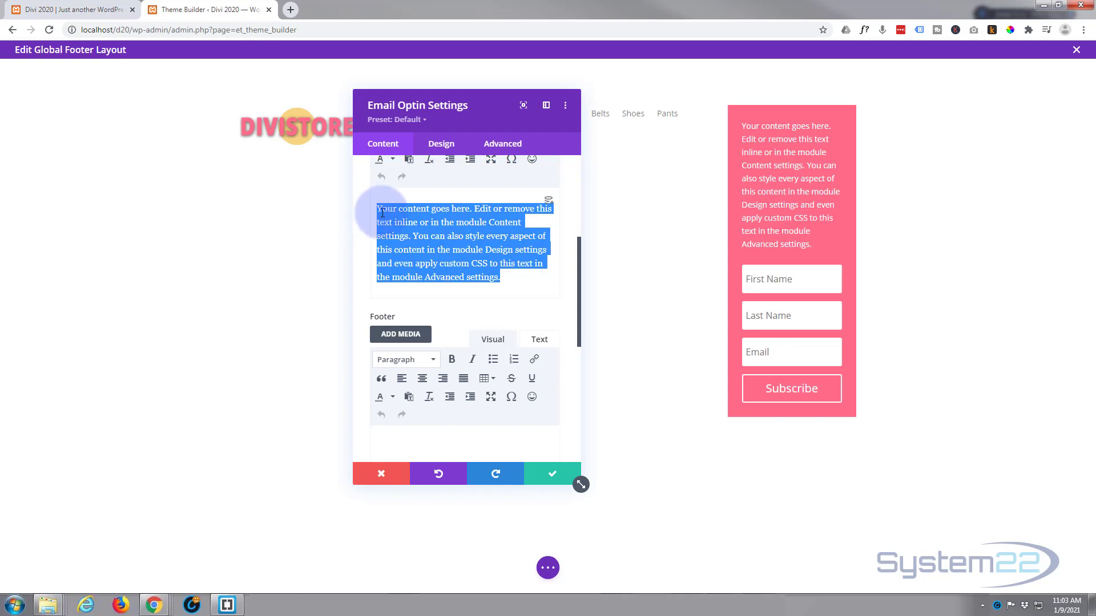
key(BackSpace)
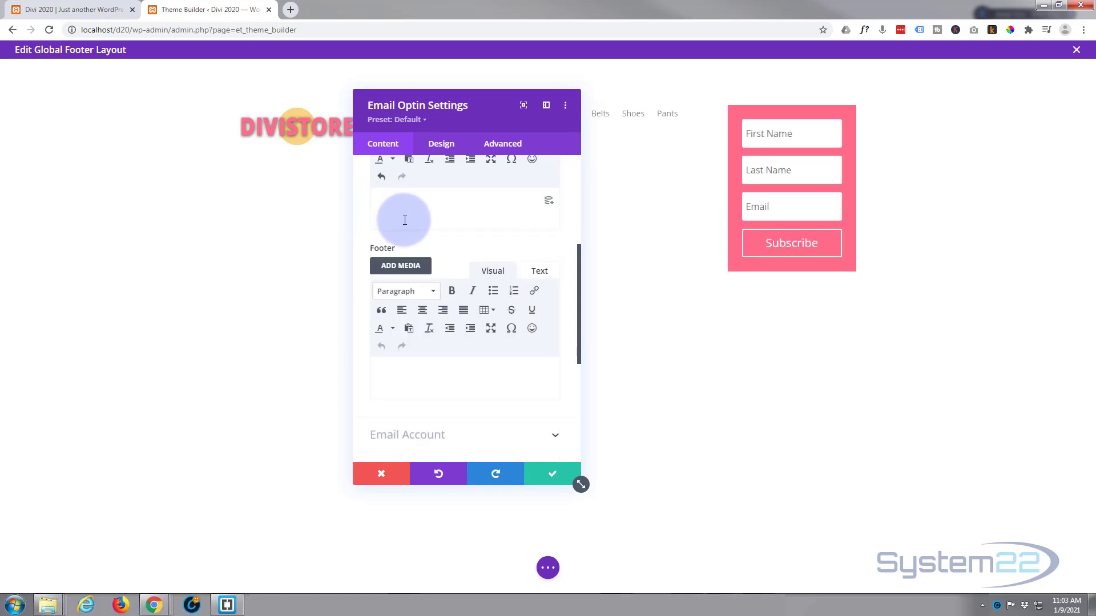
scroll(405, 221, down, 3)
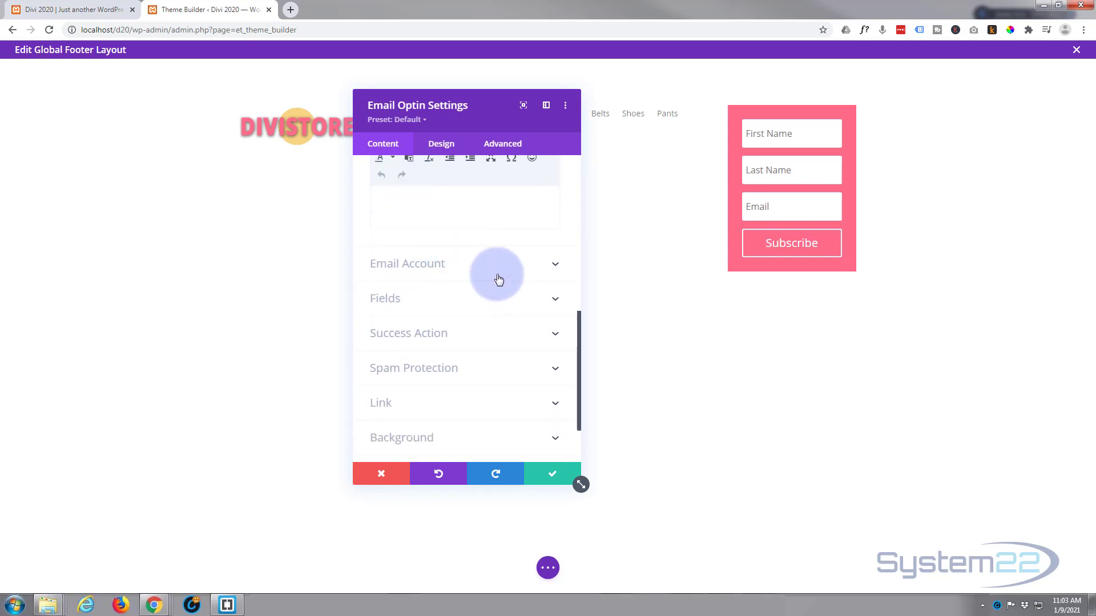
Set the optin's Email Account to MailChimp with the S22 Subs list.
click(498, 278)
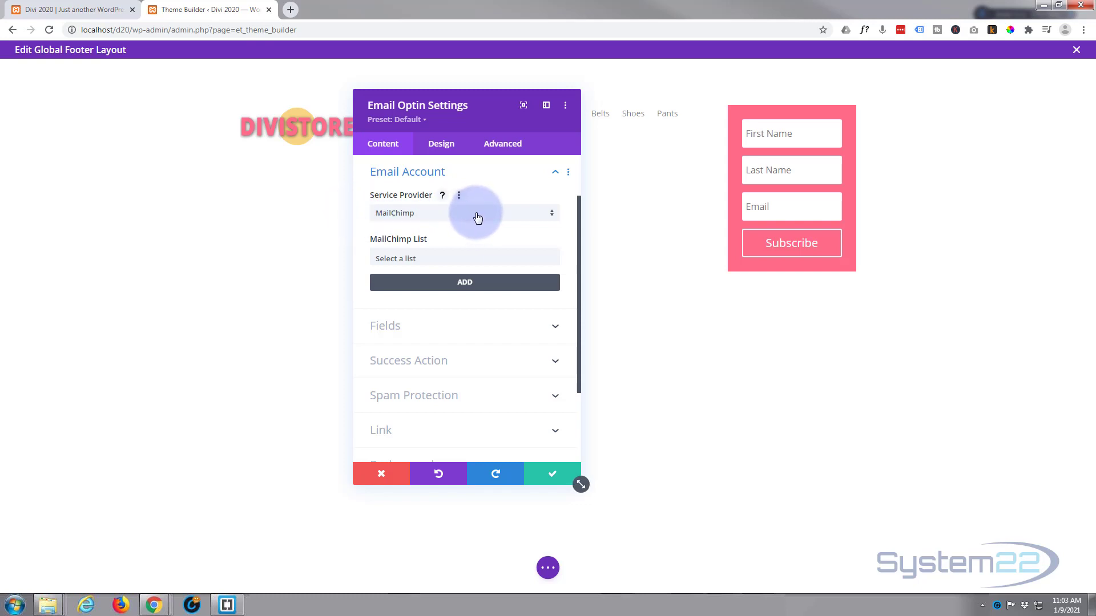
click(470, 282)
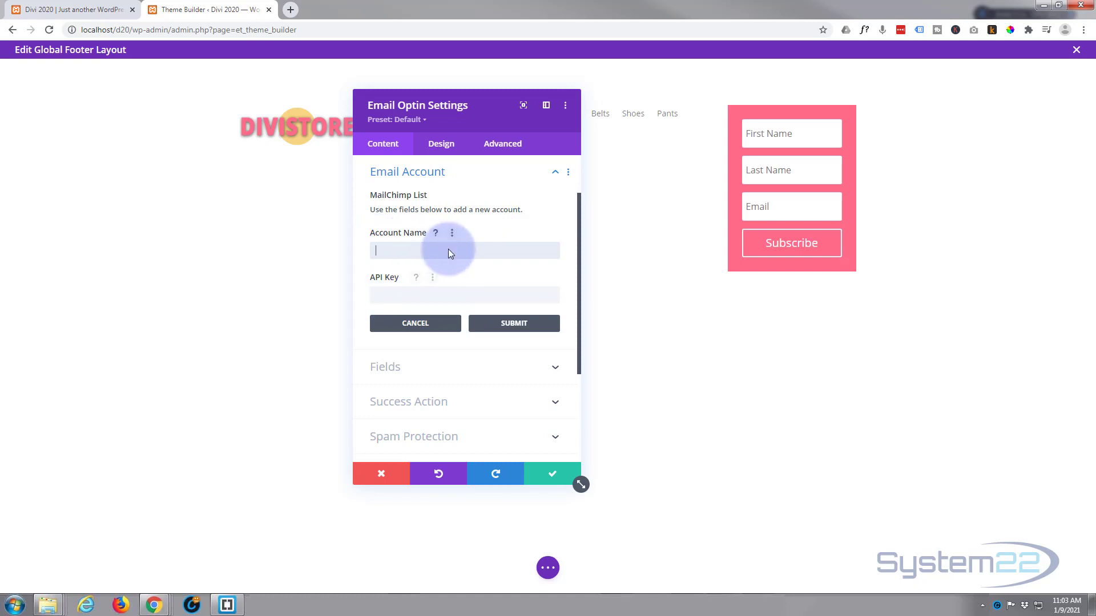
click(420, 330)
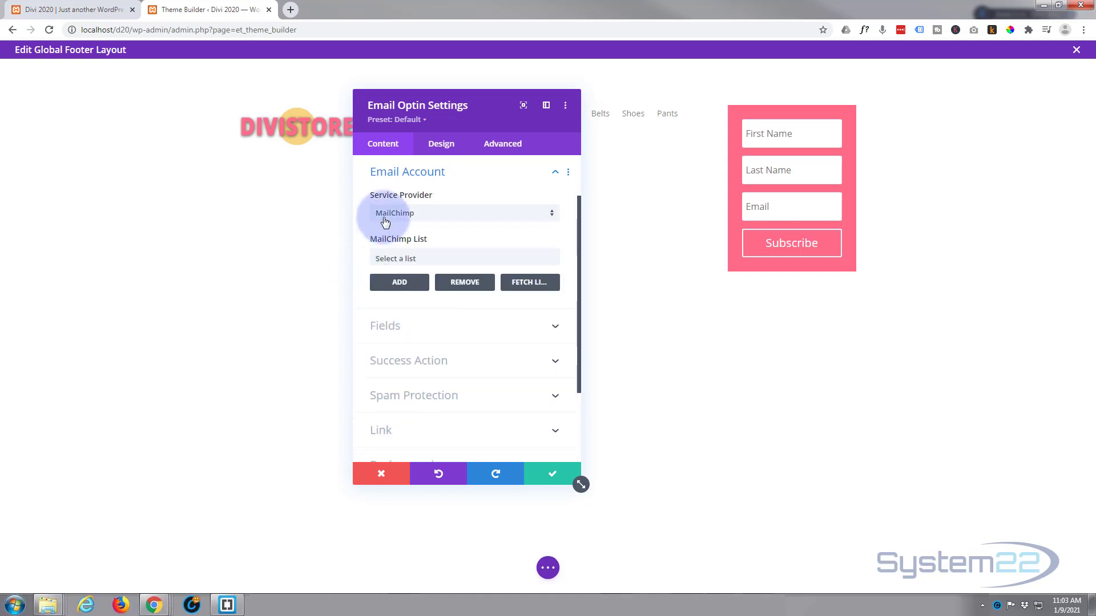
click(455, 259)
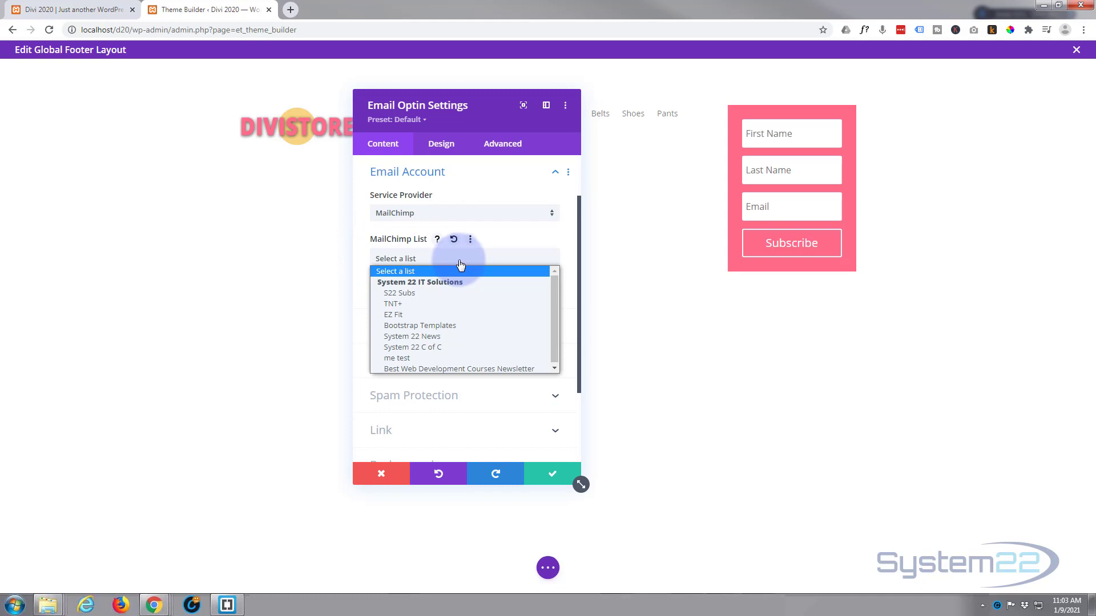
click(415, 294)
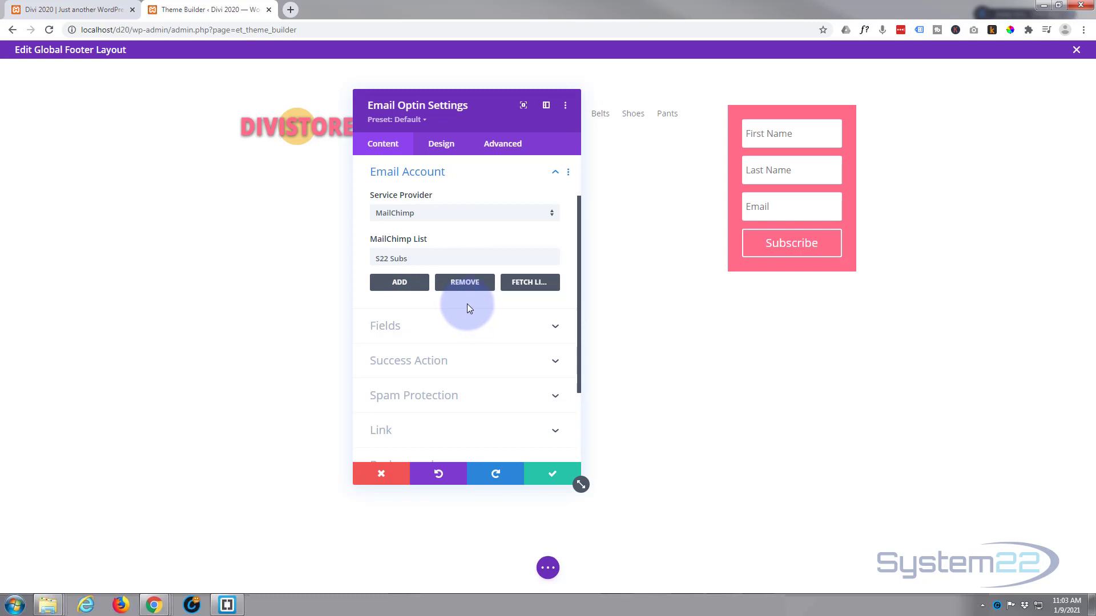
Switch Use Single Name Field to YES in the optin's Fields settings.
scroll(467, 304, down, 1)
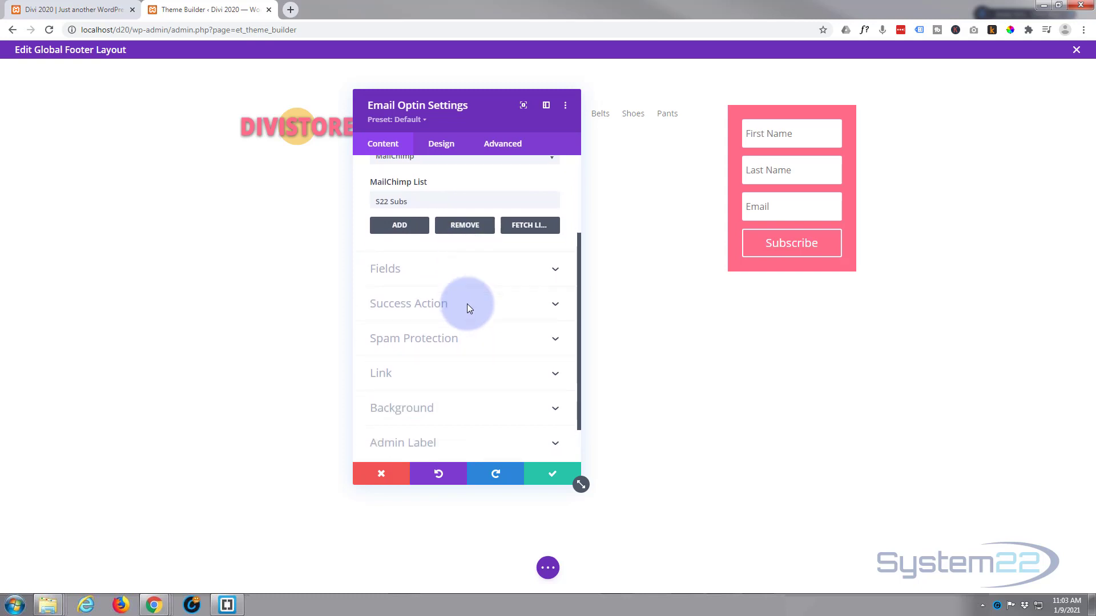
click(490, 270)
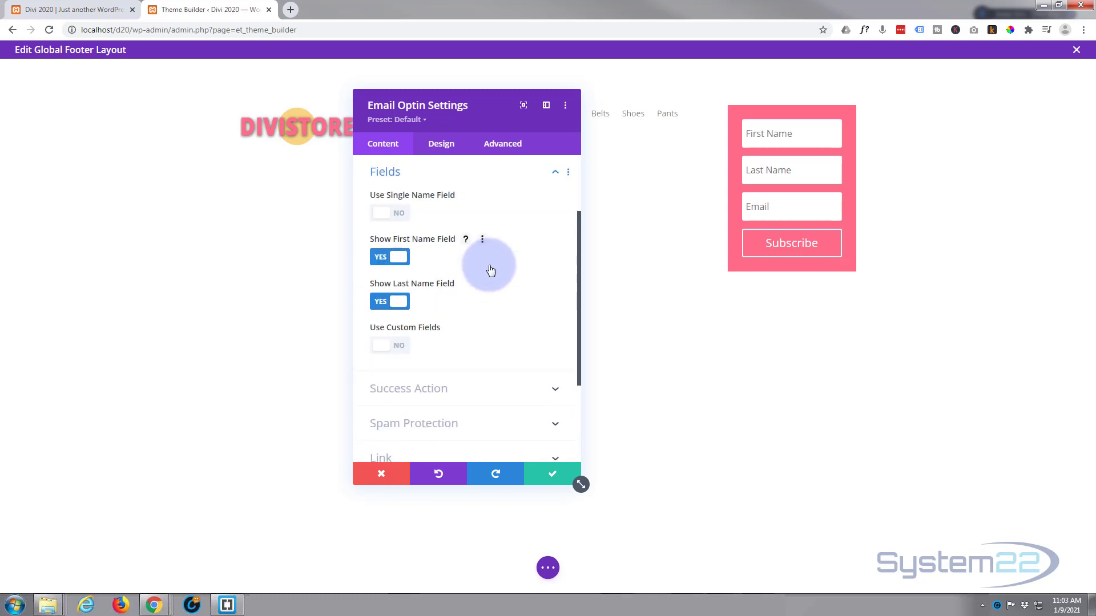
mouse_move(741, 122)
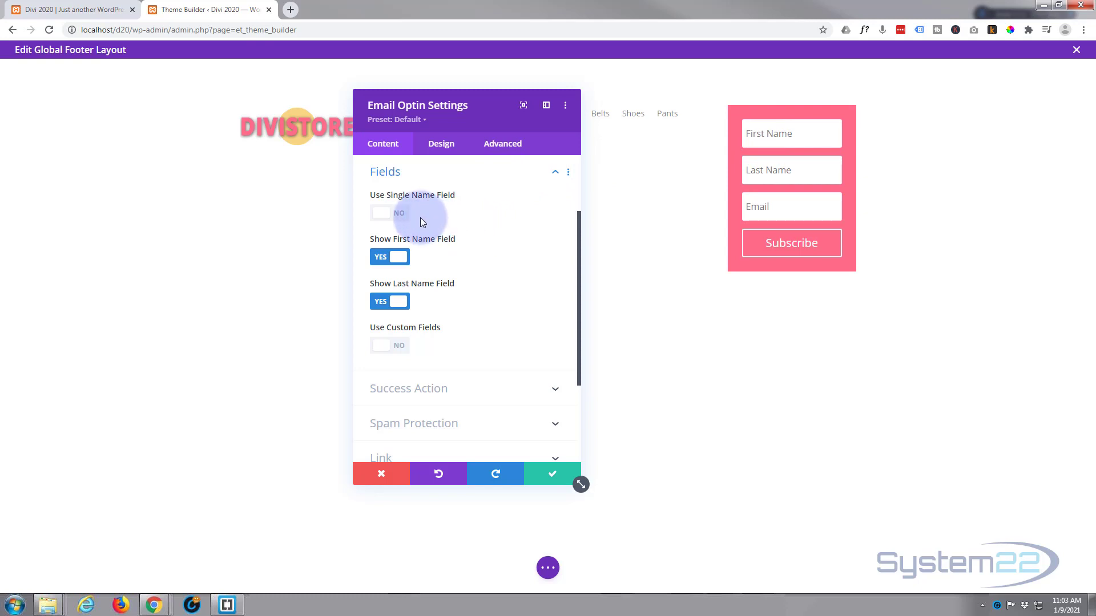
click(383, 215)
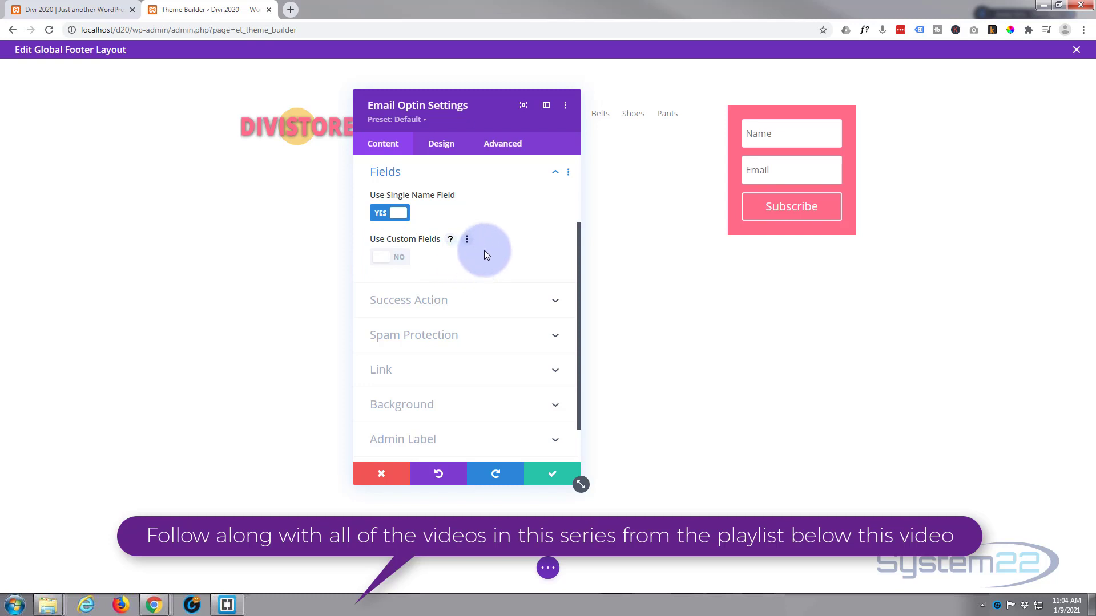
scroll(484, 251, down, 1)
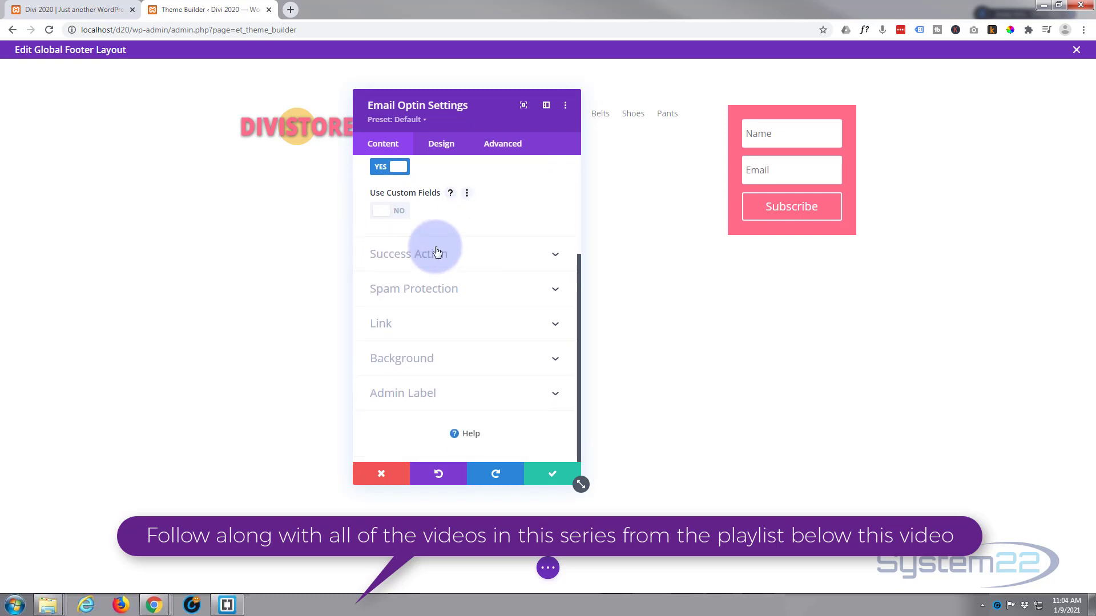
click(470, 256)
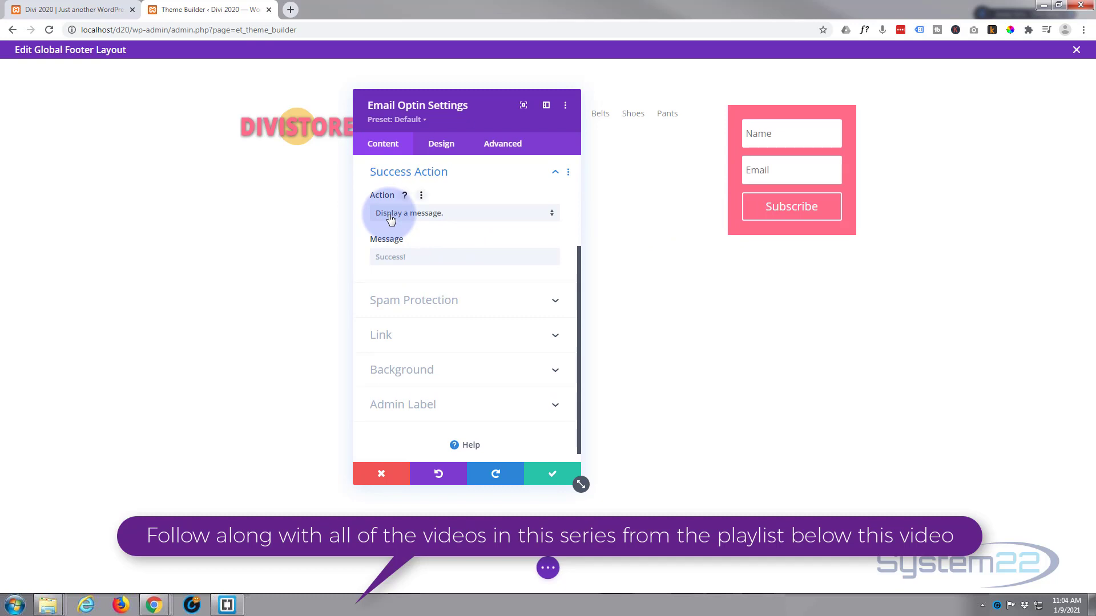
click(474, 221)
click(469, 174)
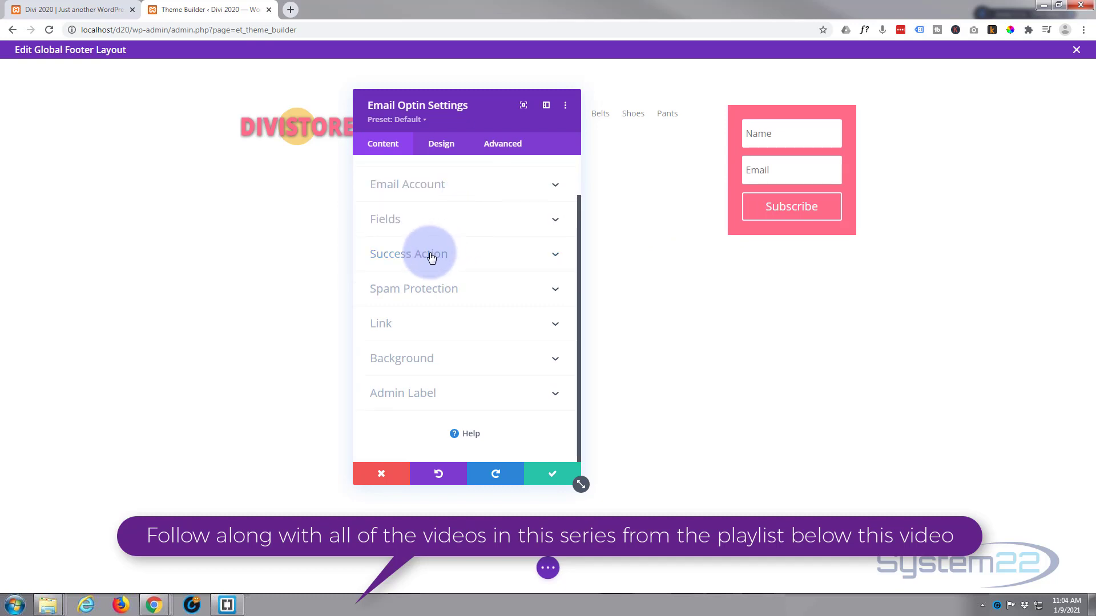
click(463, 260)
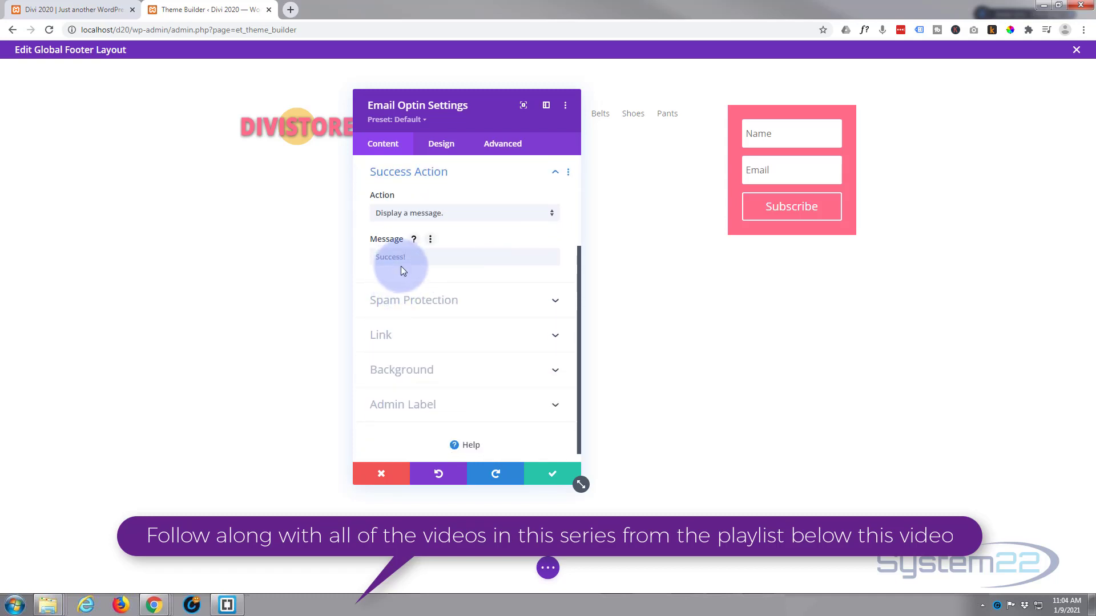
click(490, 291)
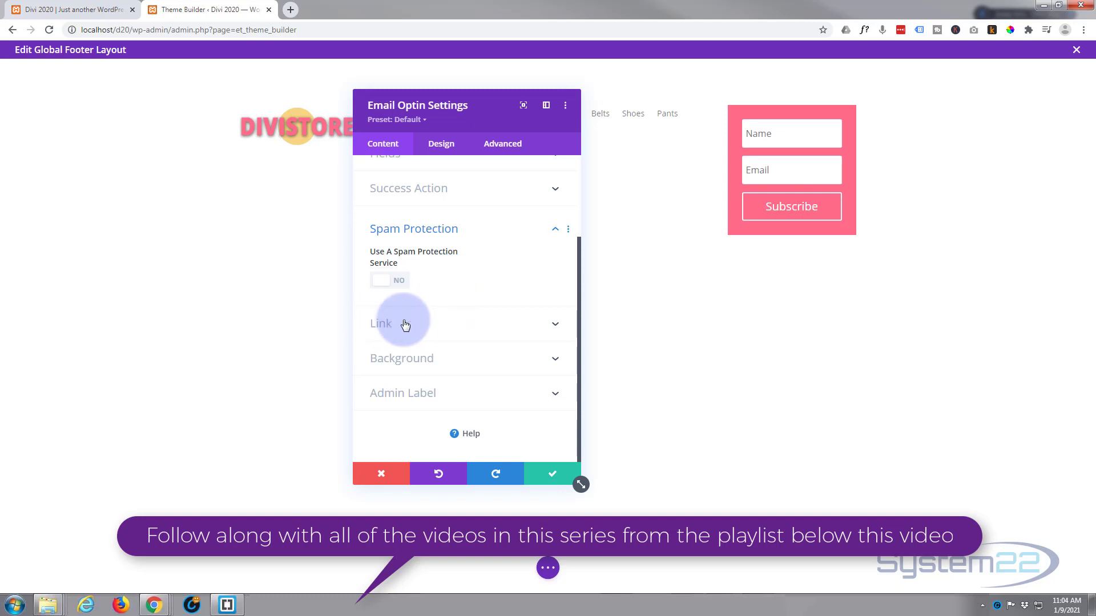
Delete the optin's pink background colour and save the module settings.
click(470, 361)
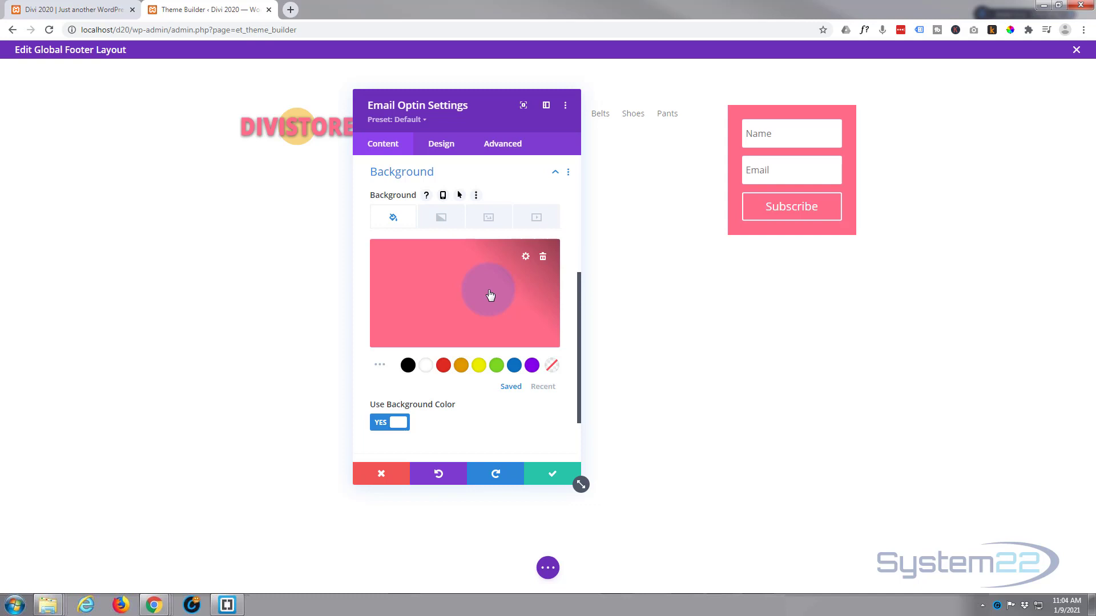
click(543, 260)
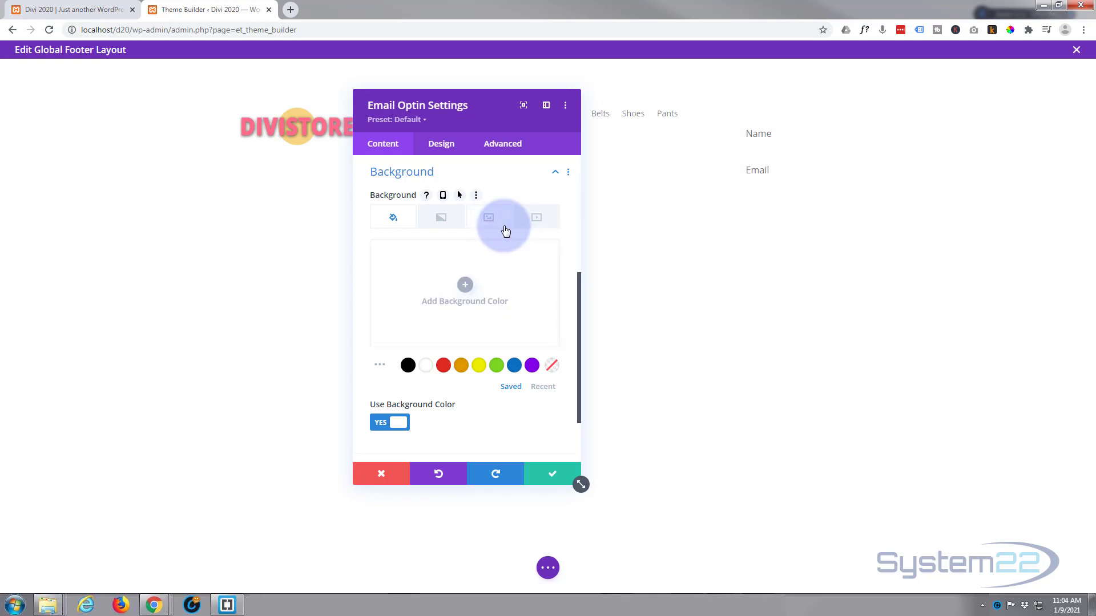
scroll(505, 230, down, 3)
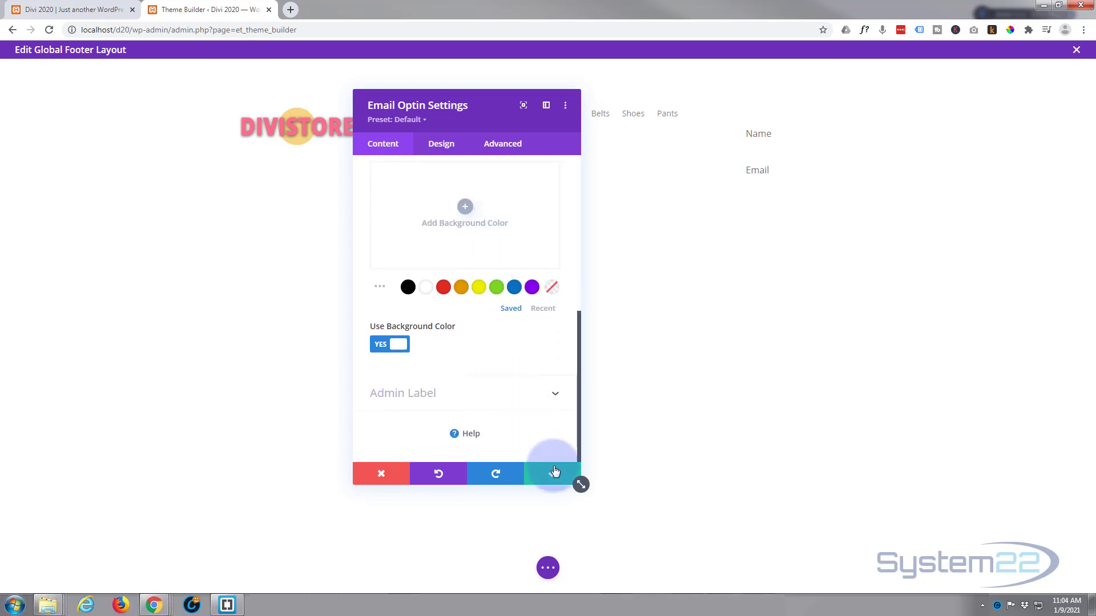
click(554, 474)
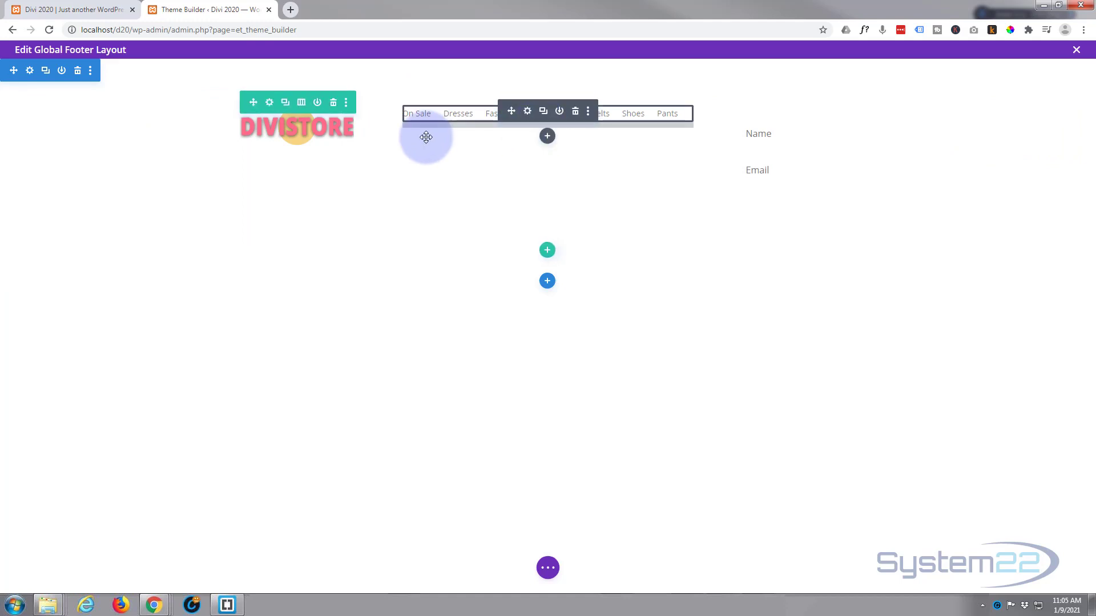
Set the footer row's Width and Max Width to 100% under Design > Sizing.
click(270, 103)
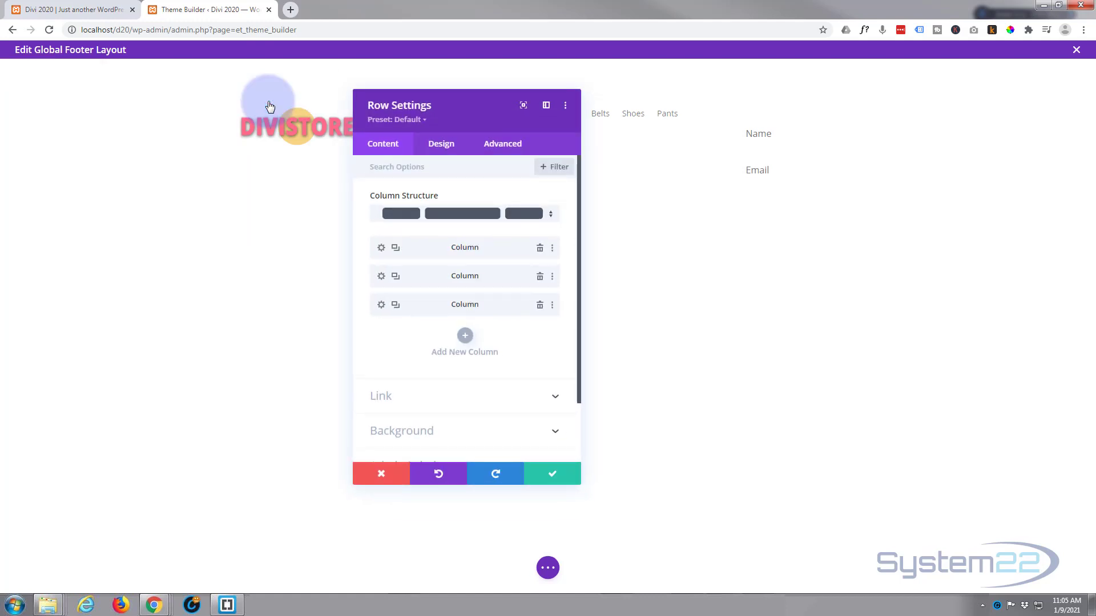
click(440, 147)
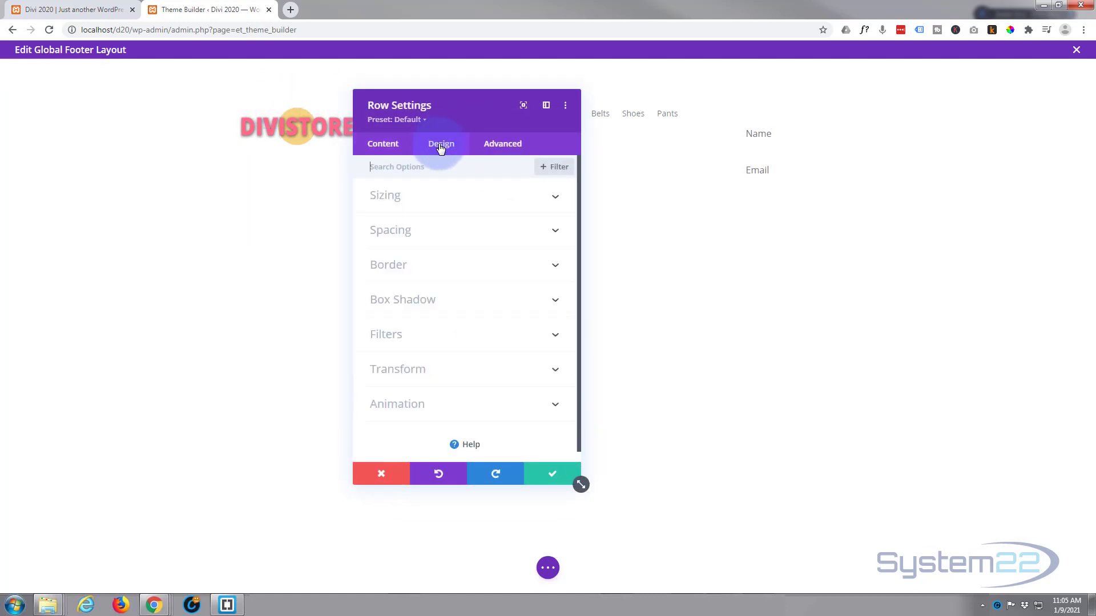
click(447, 198)
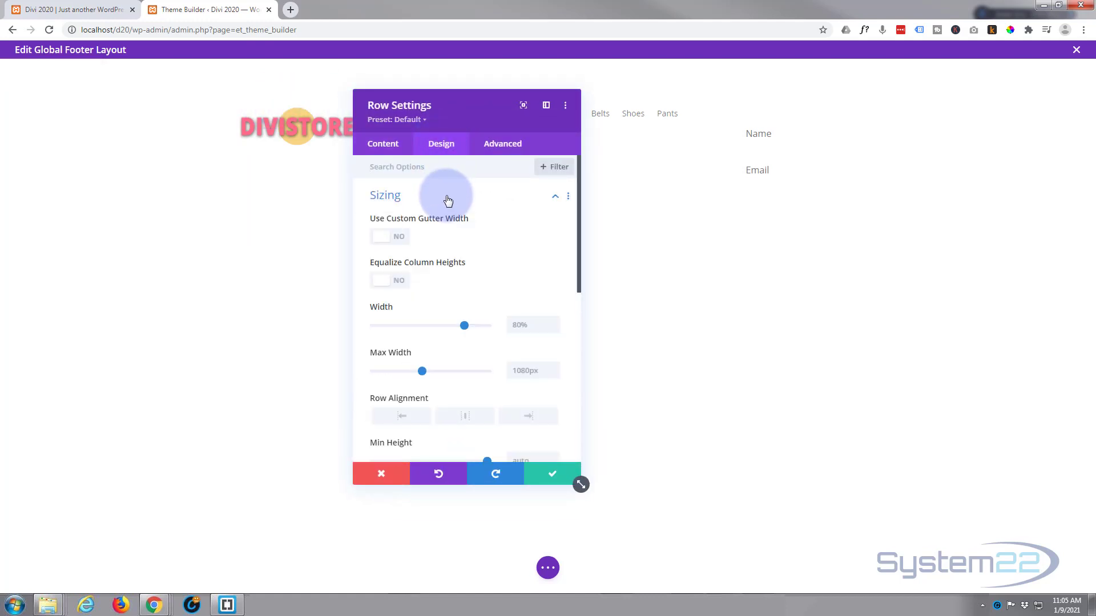
scroll(446, 211, down, 2)
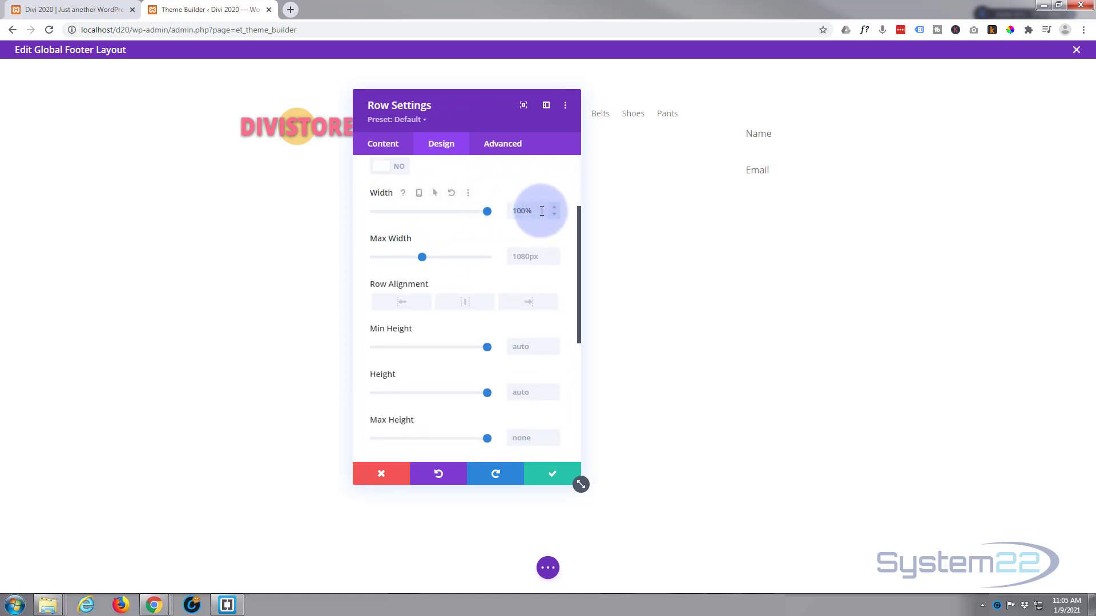
double_click(508, 211)
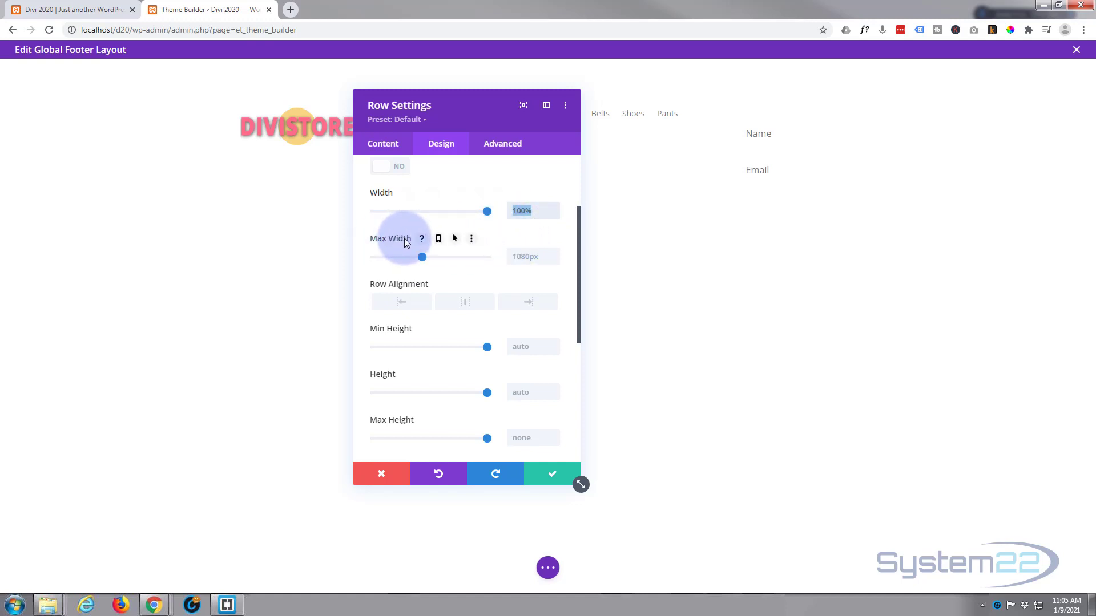
click(519, 257)
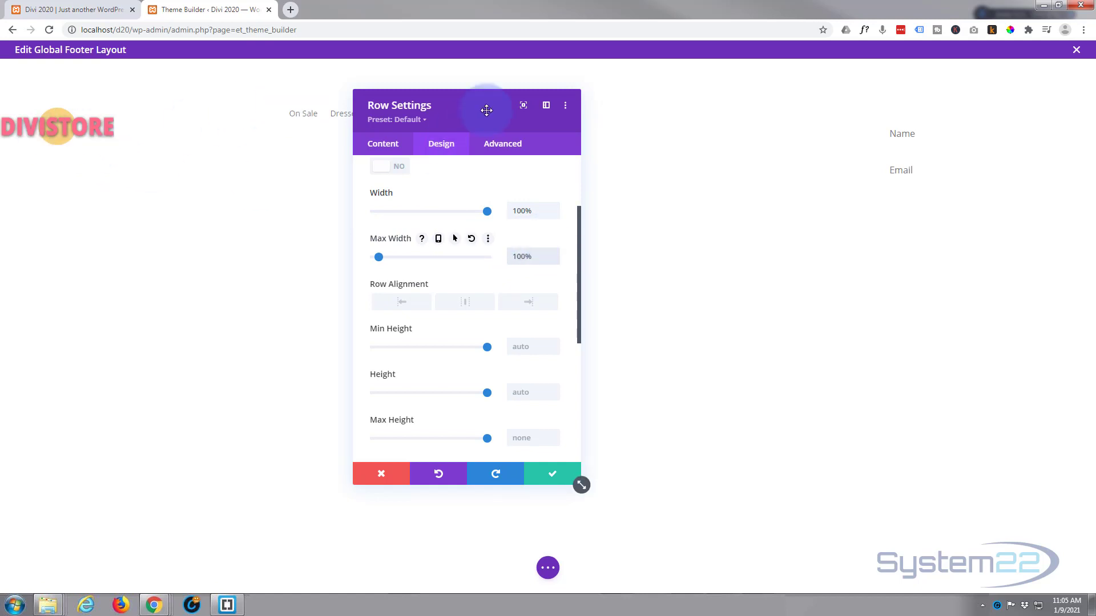
drag(487, 110, 497, 232)
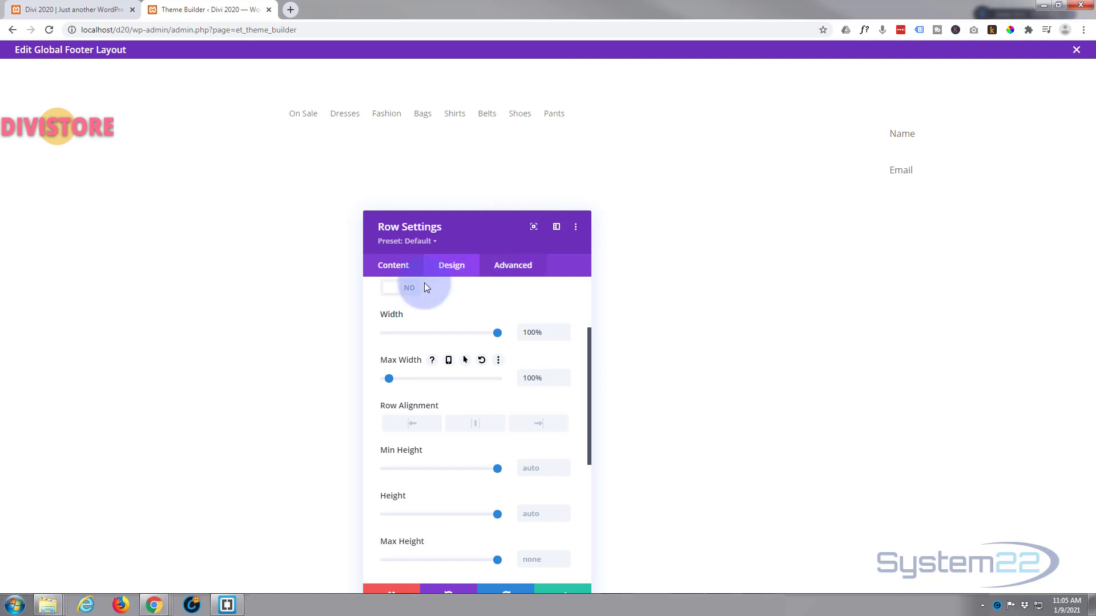
Choose the black #000000 swatch as the row background, then save and confirm the row settings.
click(391, 266)
scroll(447, 283, down, 2)
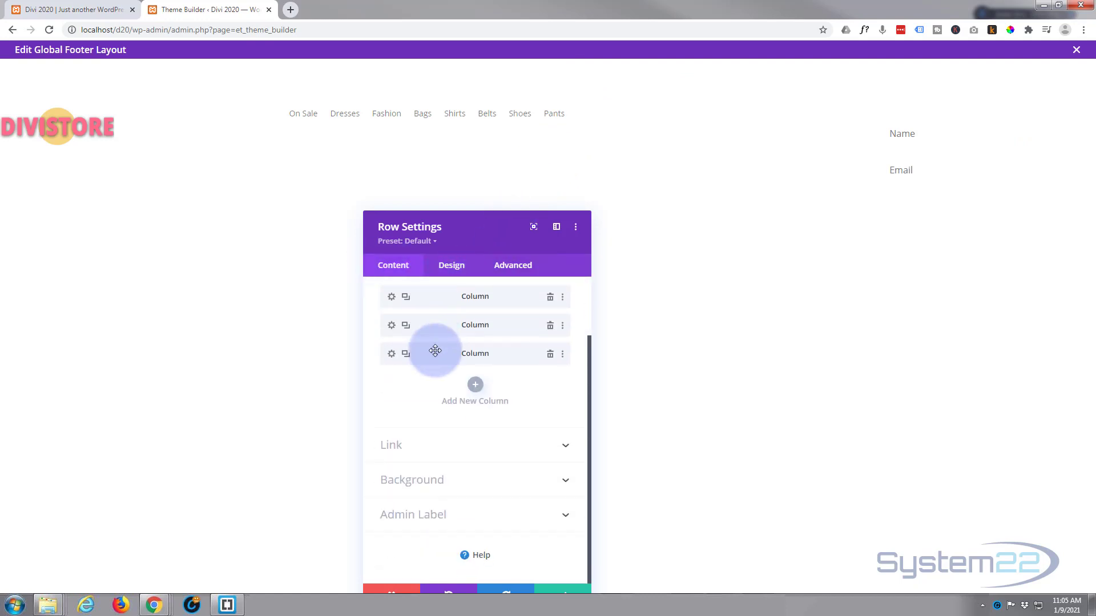
click(438, 490)
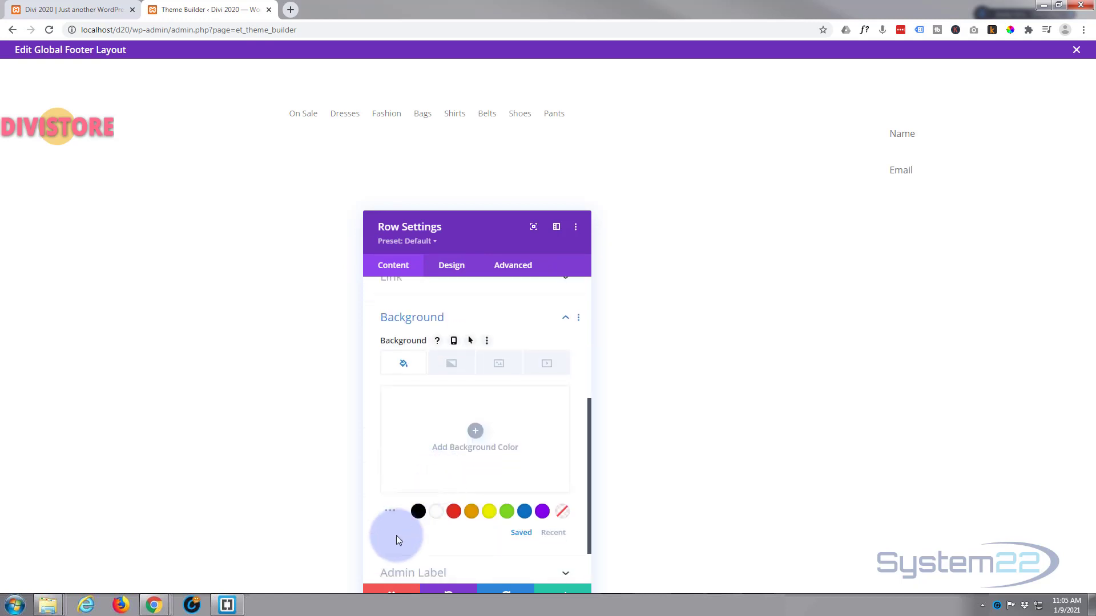
click(418, 512)
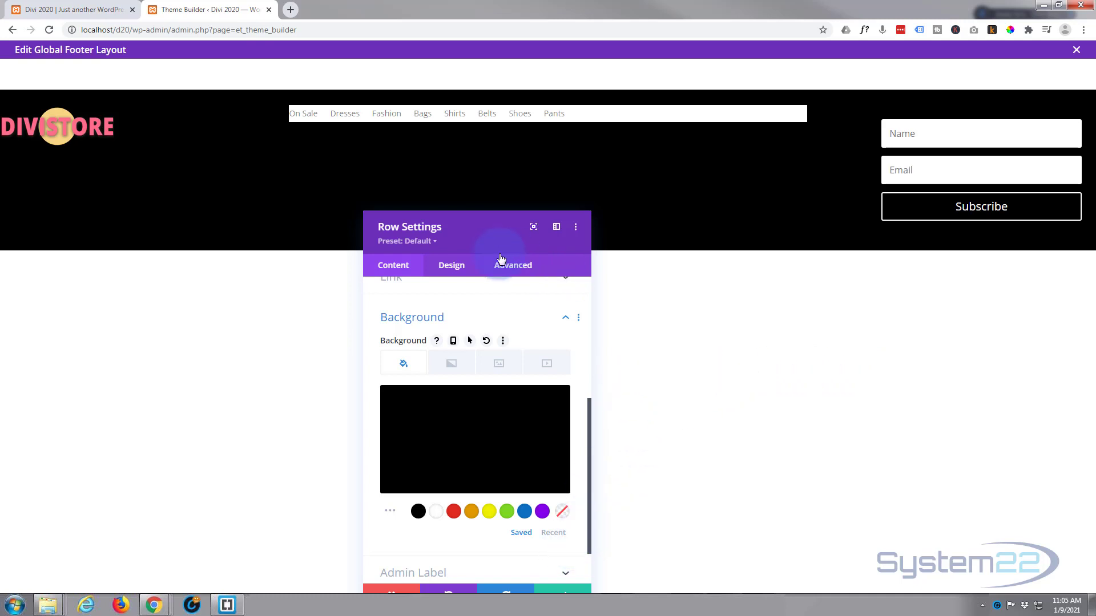
drag(495, 225, 482, 144)
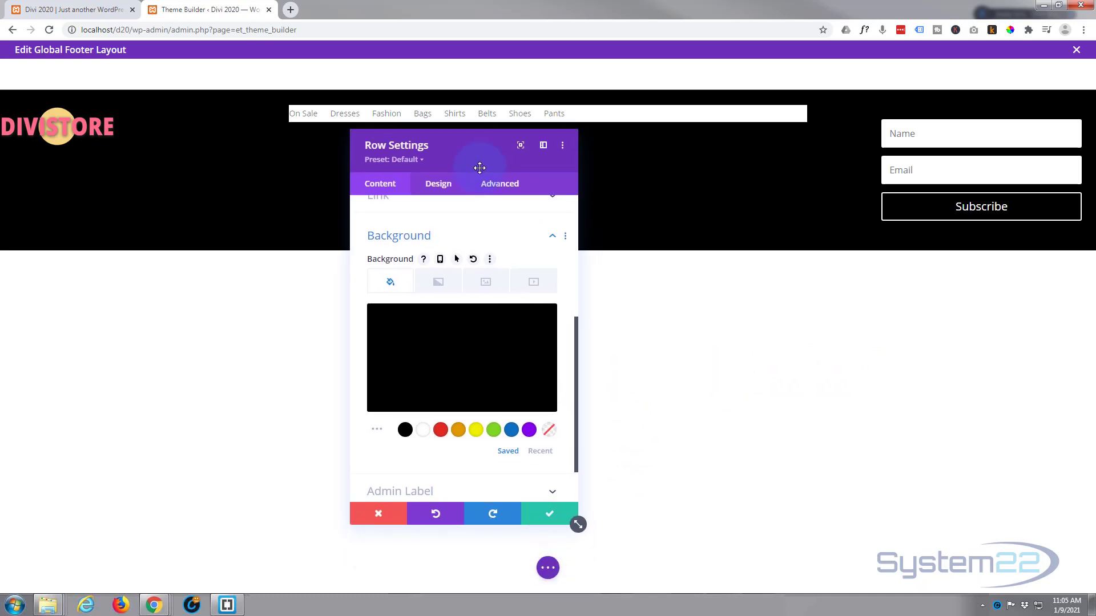
click(543, 515)
click(471, 357)
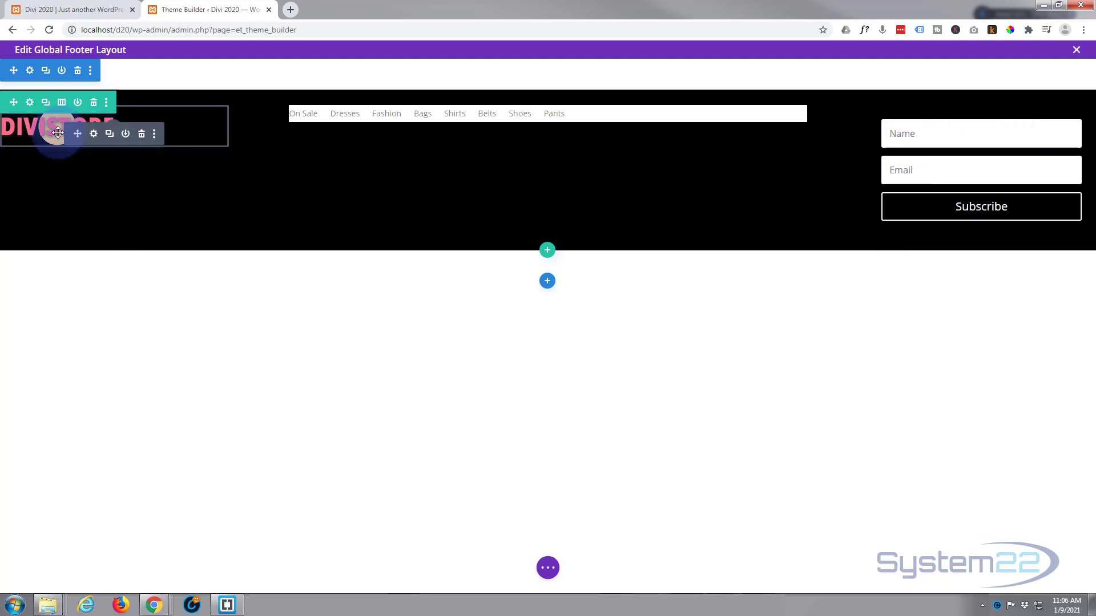
Set the DIVISTORE logo's Image Alignment to centre and save the image module.
click(94, 135)
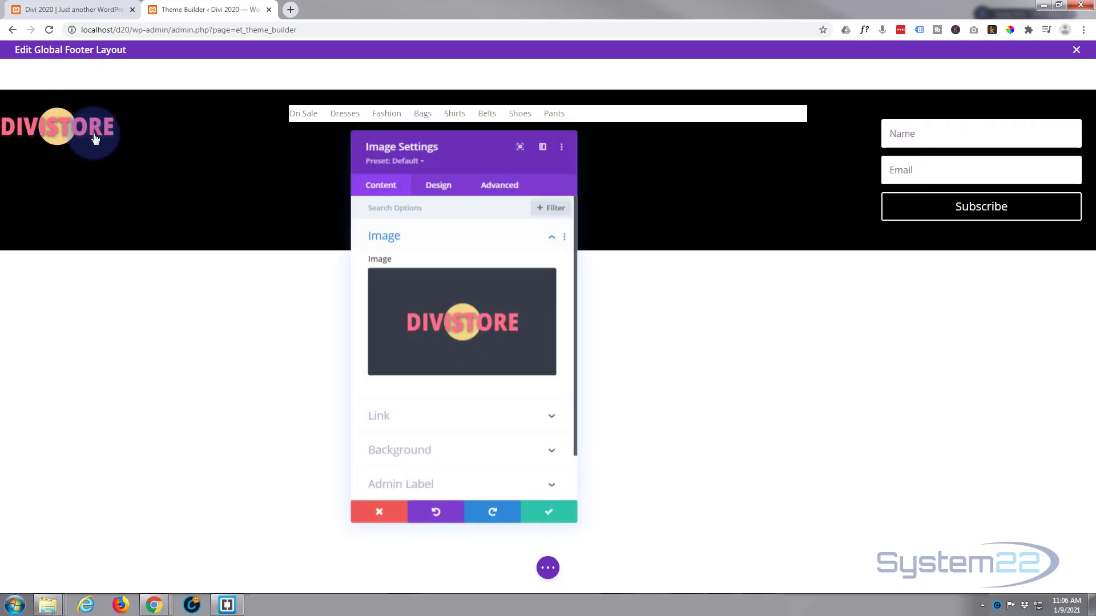
click(444, 189)
click(448, 237)
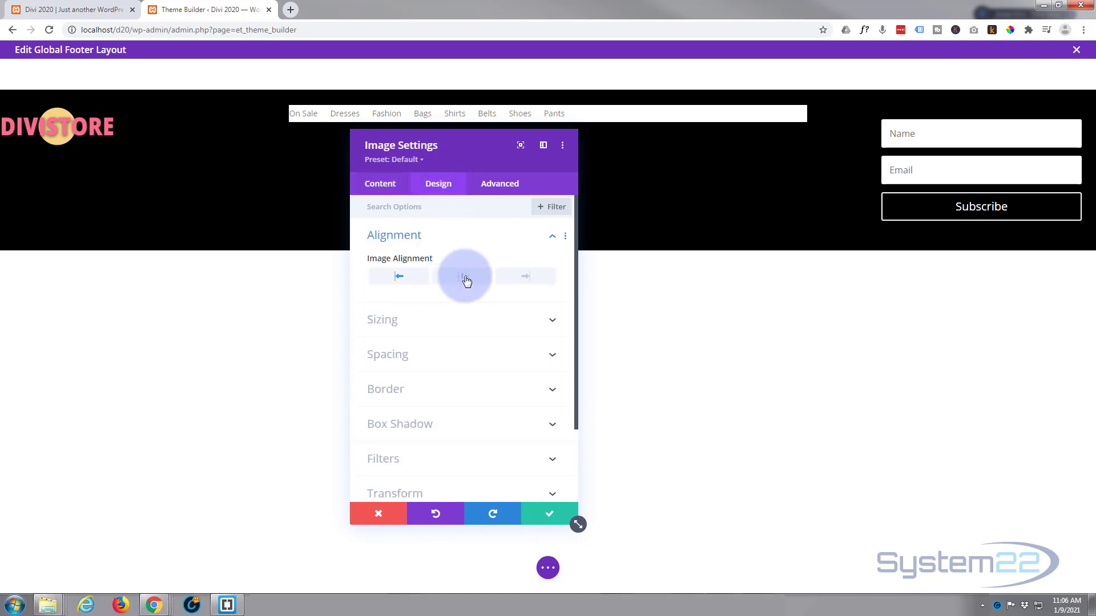
click(465, 278)
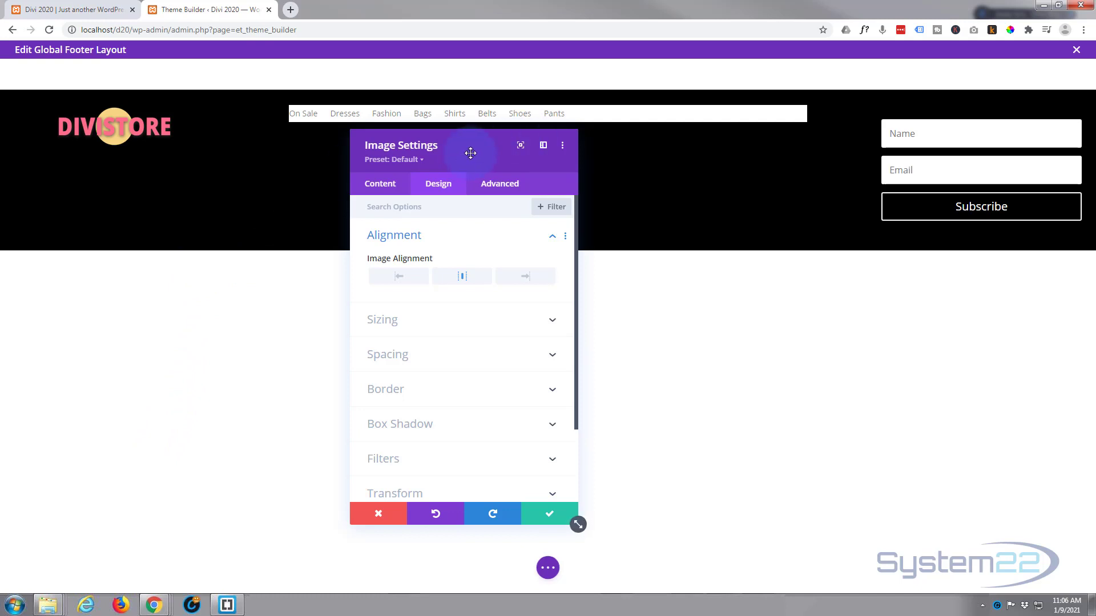
click(550, 514)
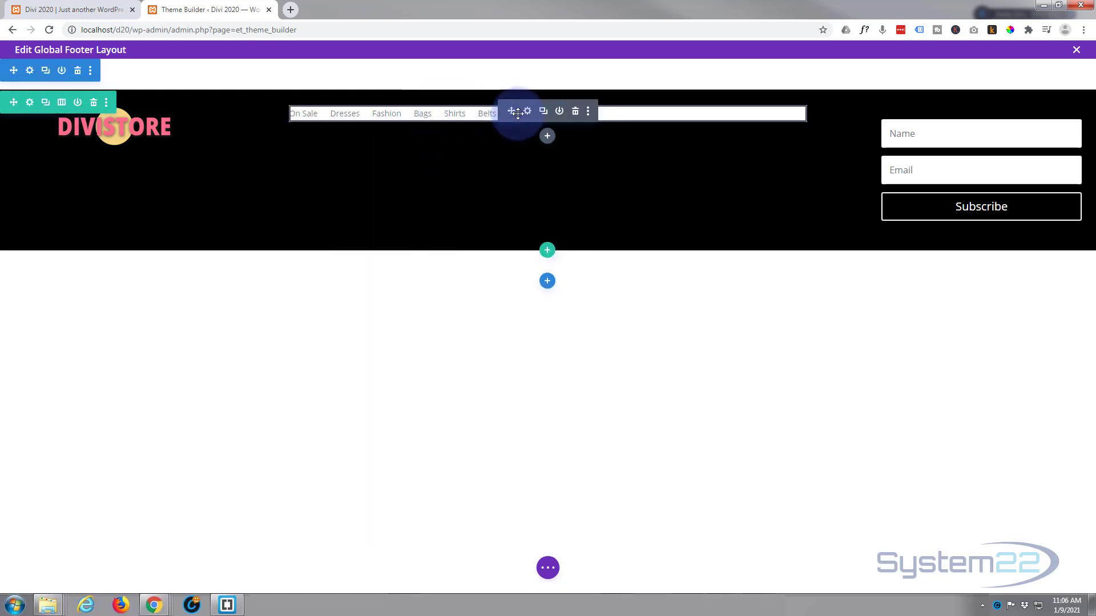
Set the footer menu's layout style to Centered.
click(527, 112)
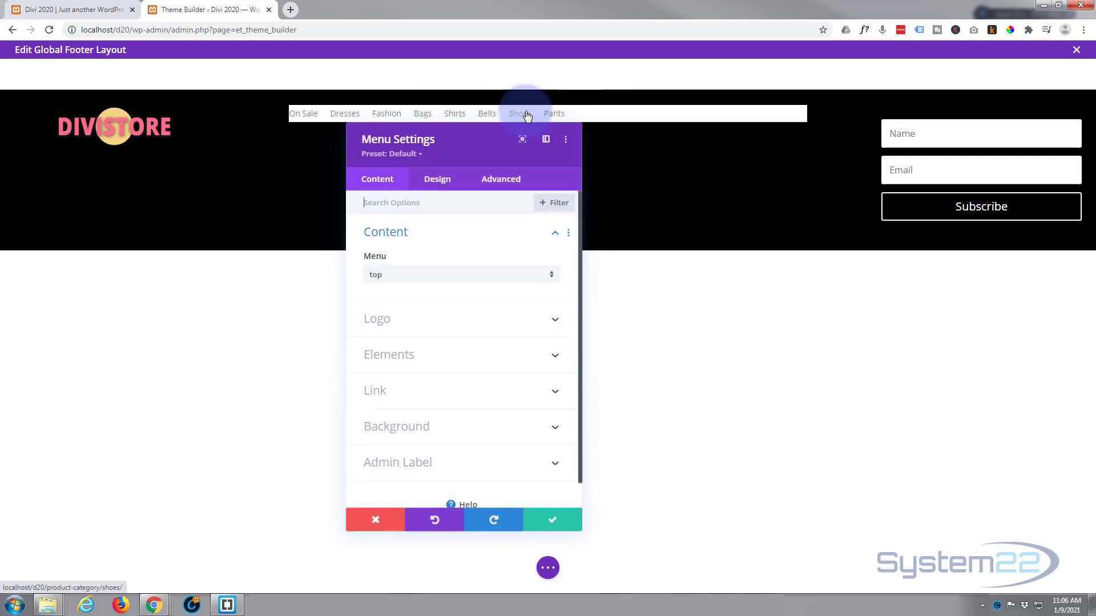
click(440, 185)
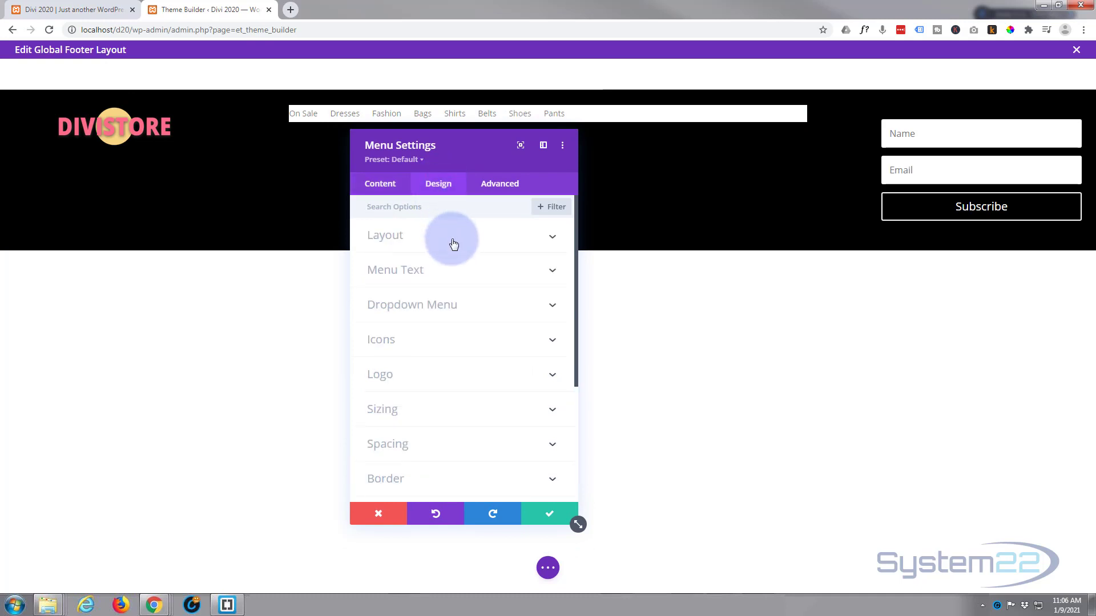
click(452, 238)
click(445, 278)
click(428, 308)
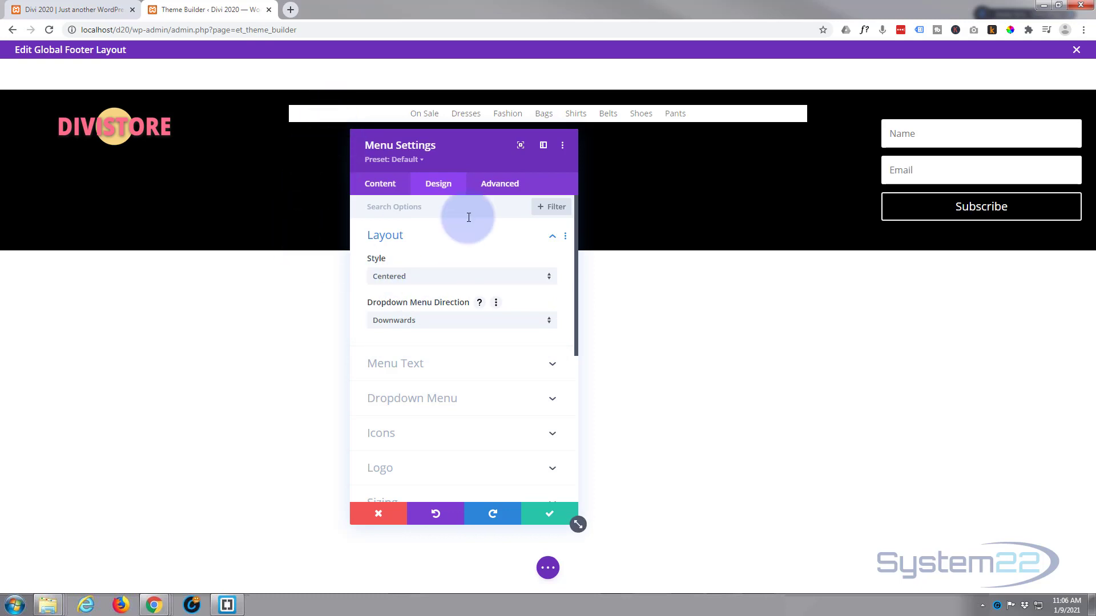
Clear the menu's white background colour.
click(381, 185)
click(437, 375)
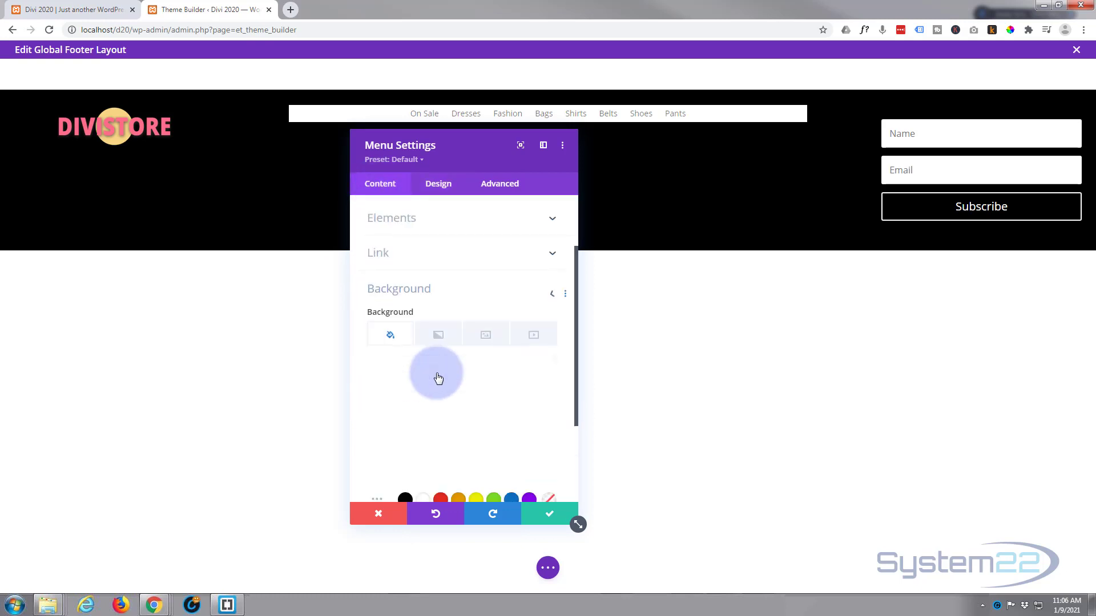
click(539, 298)
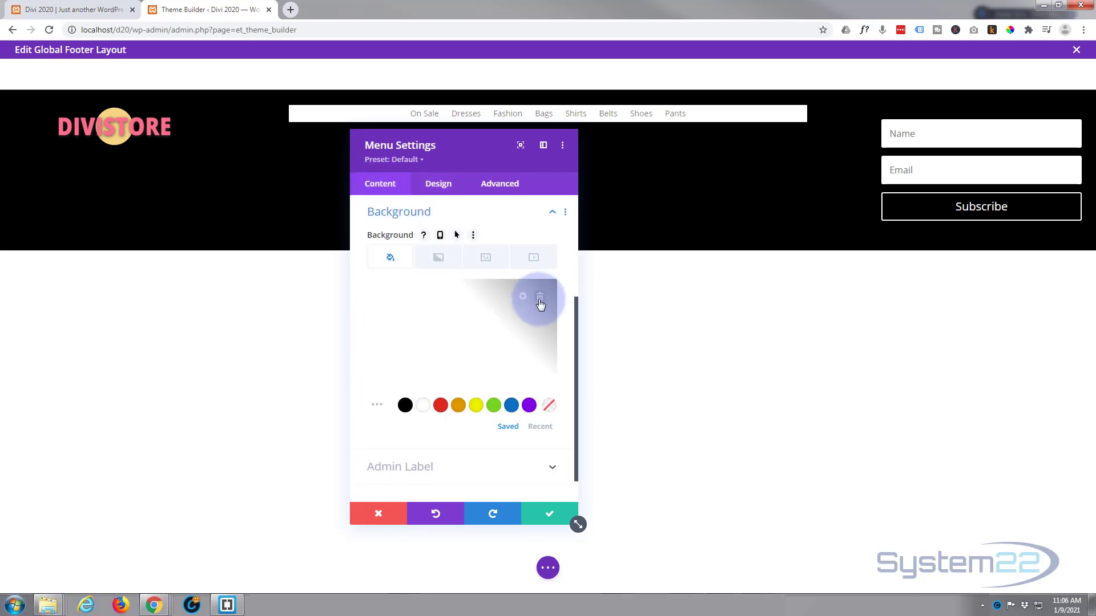
Set the Menu Text Color to white and save the menu settings.
click(441, 188)
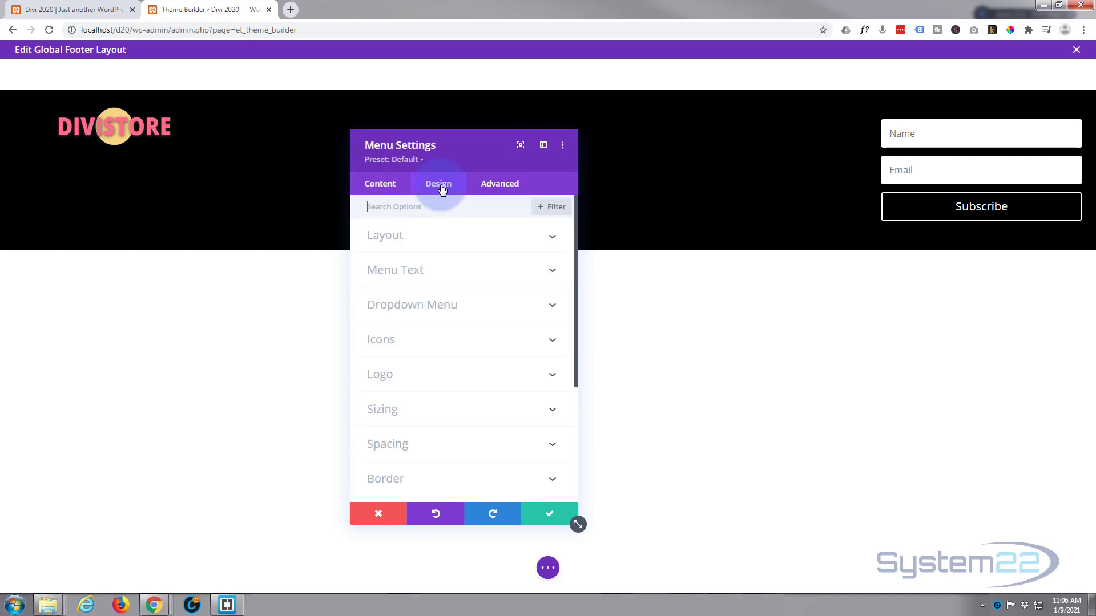
drag(470, 162, 569, 252)
click(560, 364)
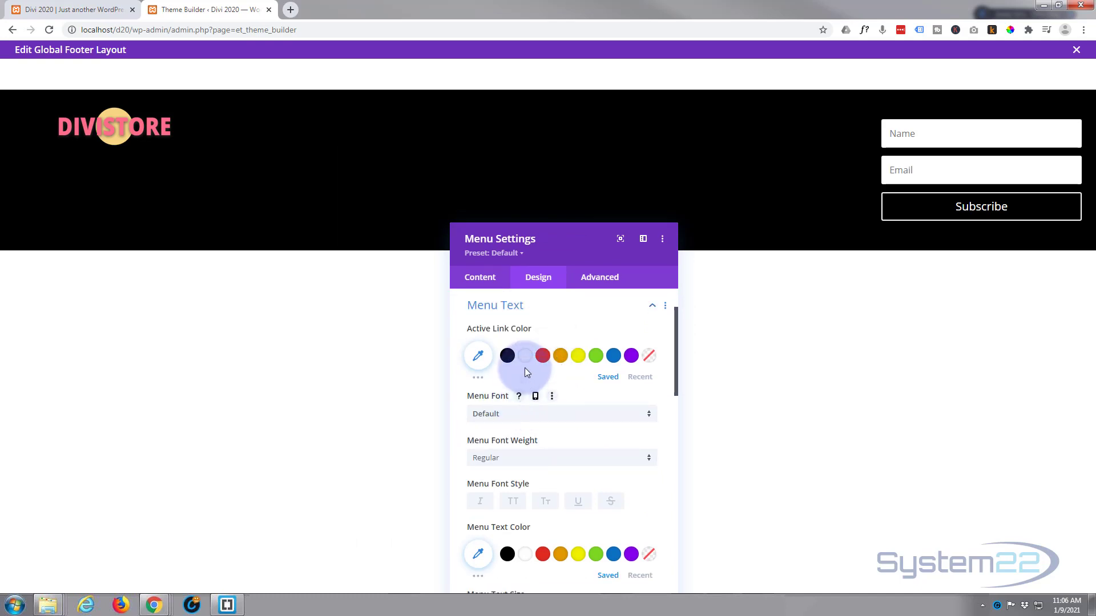
scroll(534, 379, down, 2)
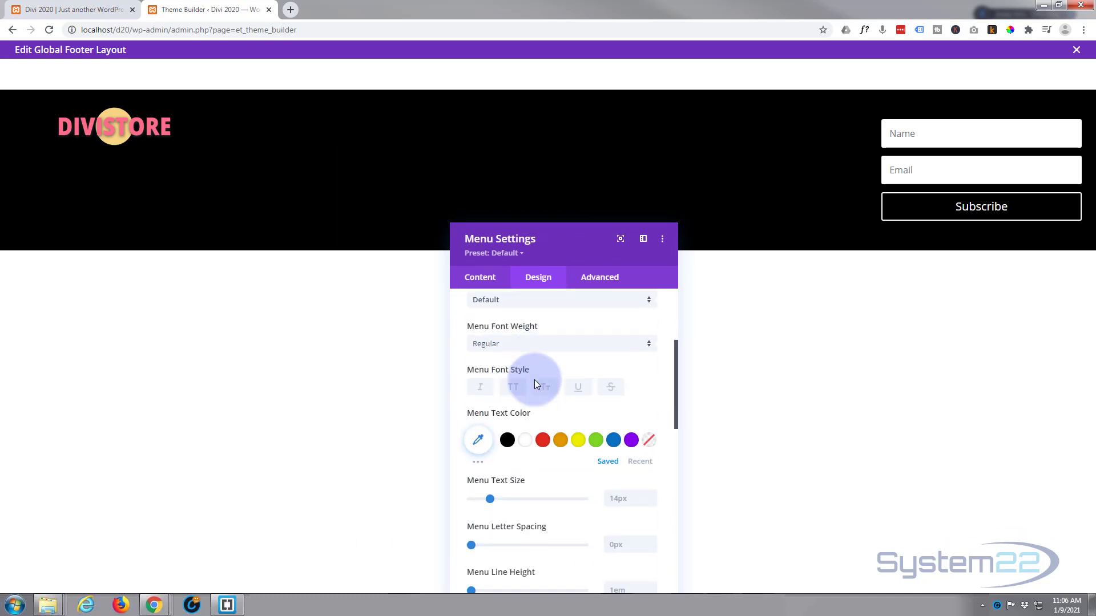
click(525, 440)
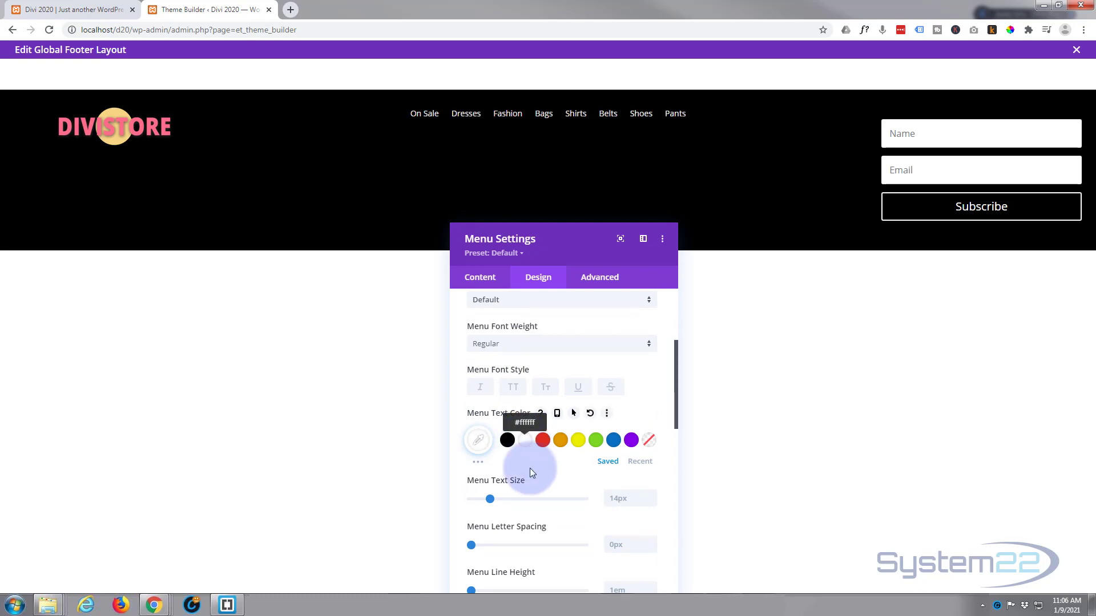
drag(554, 237, 372, 154)
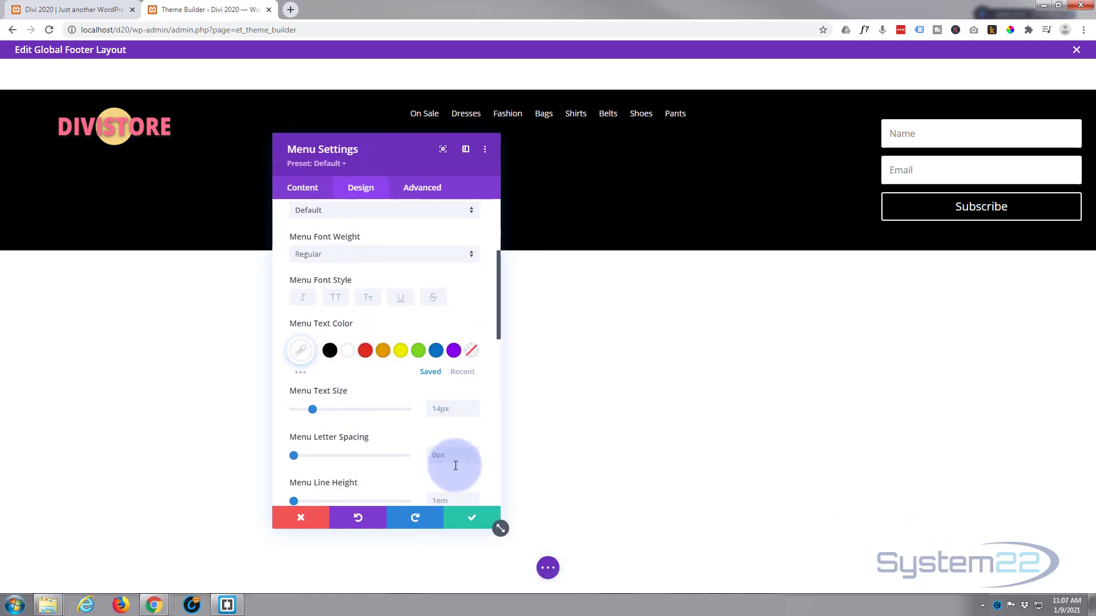
click(473, 517)
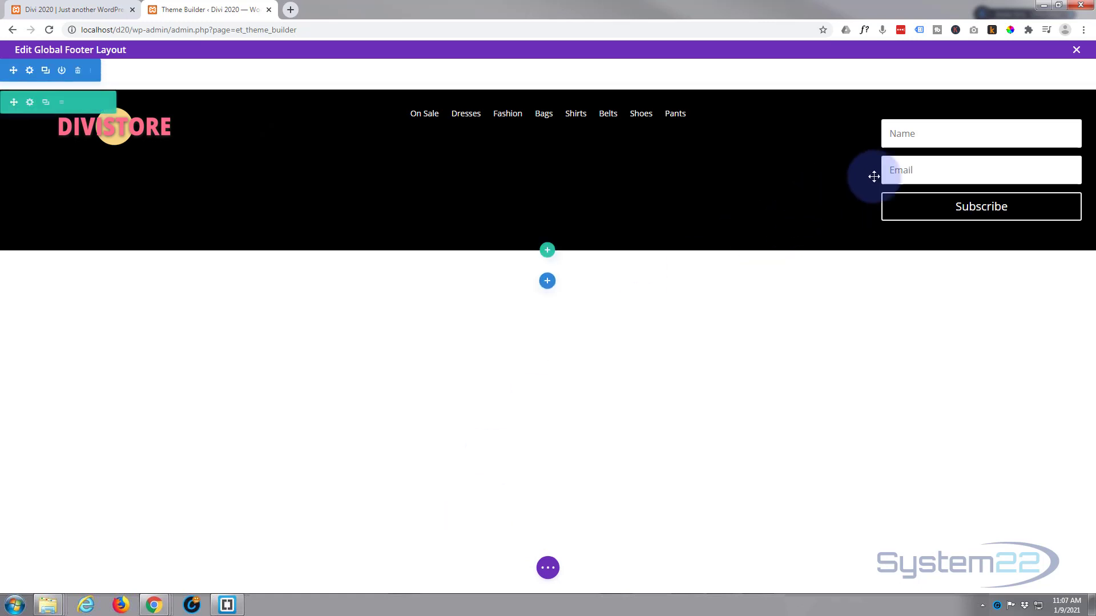
drag(867, 166, 867, 167)
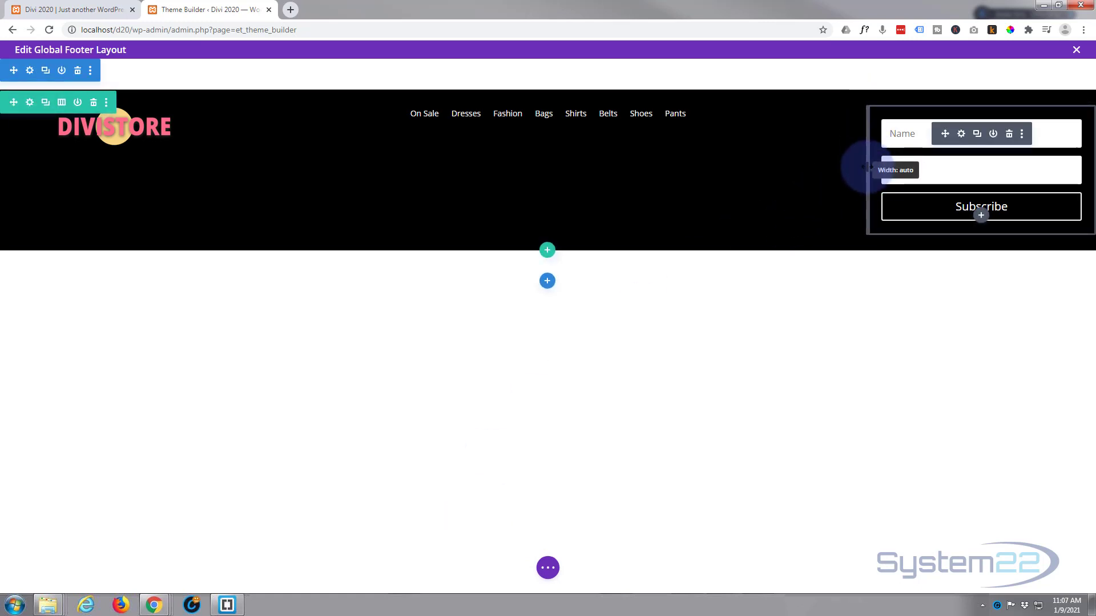
Set the email optin's Sizing Width to 75% with centre Module Alignment.
click(961, 134)
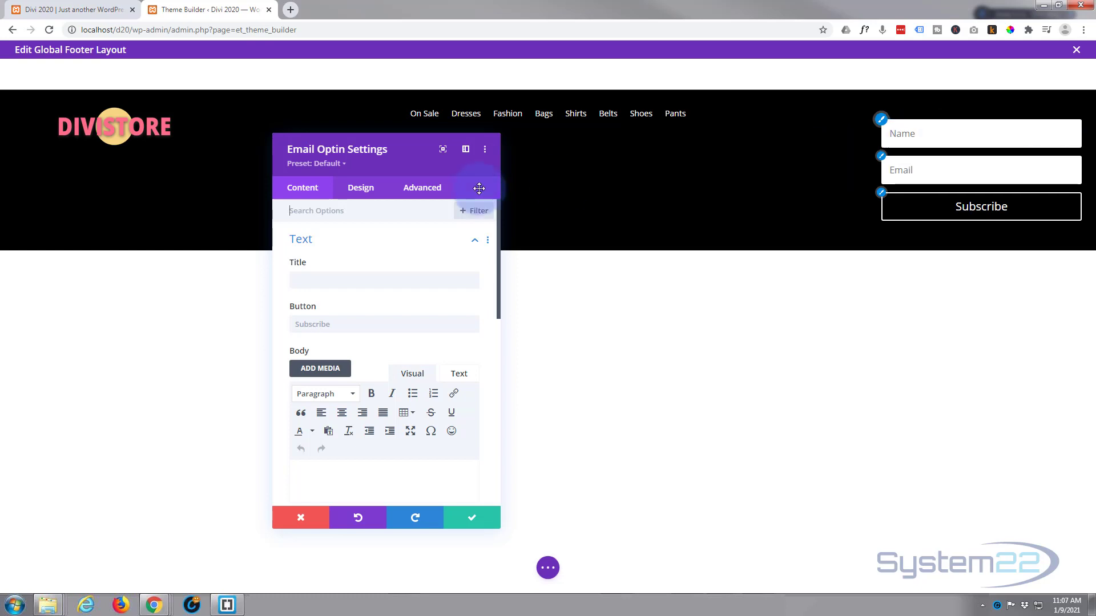
click(367, 192)
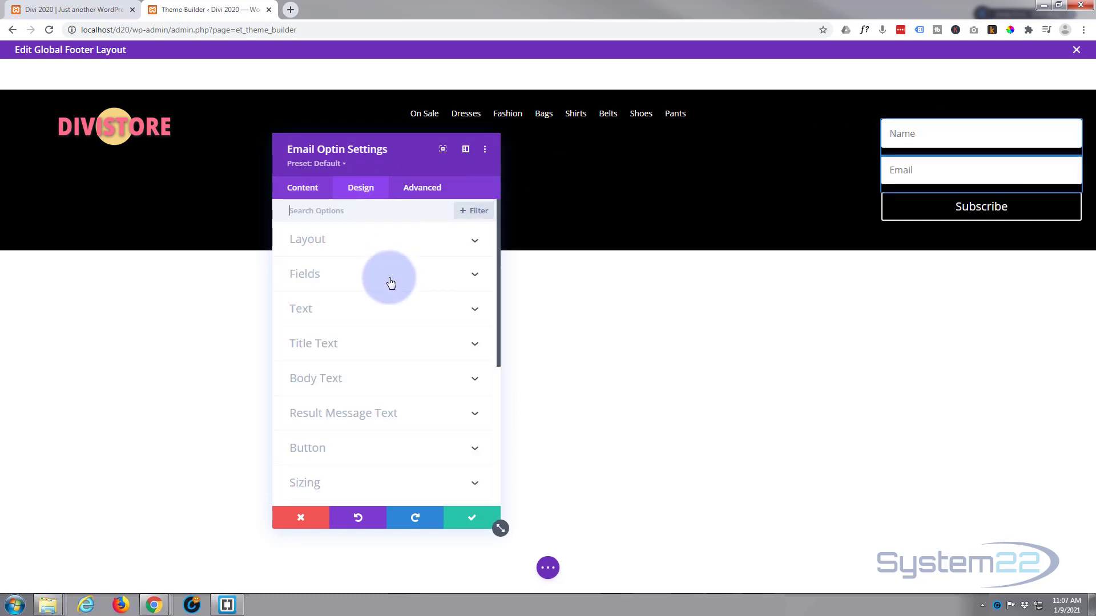
scroll(392, 283, down, 1)
scroll(390, 282, down, 1)
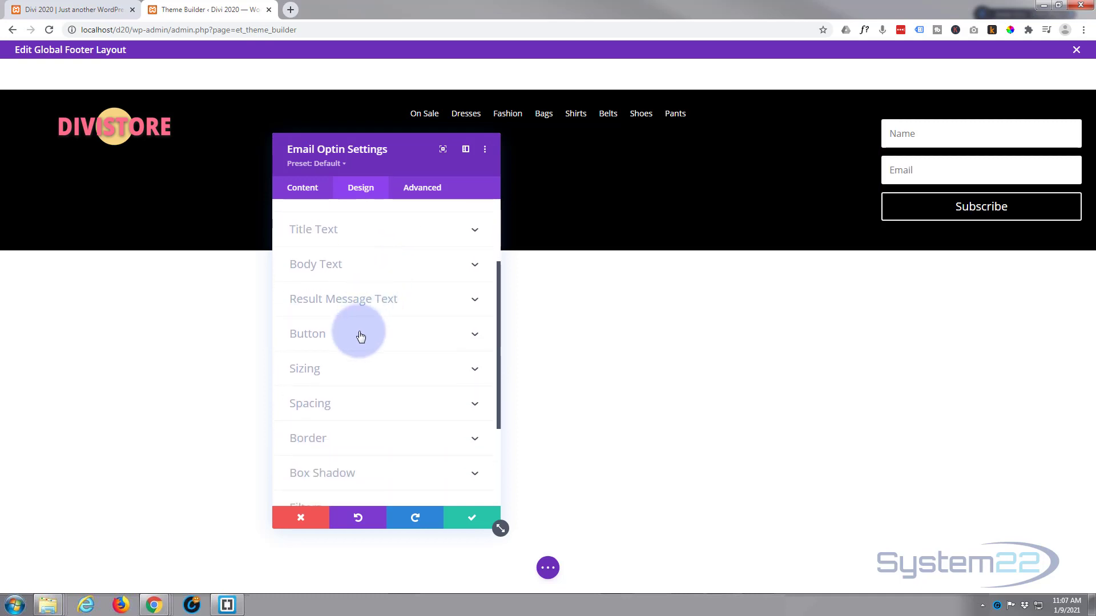
click(357, 366)
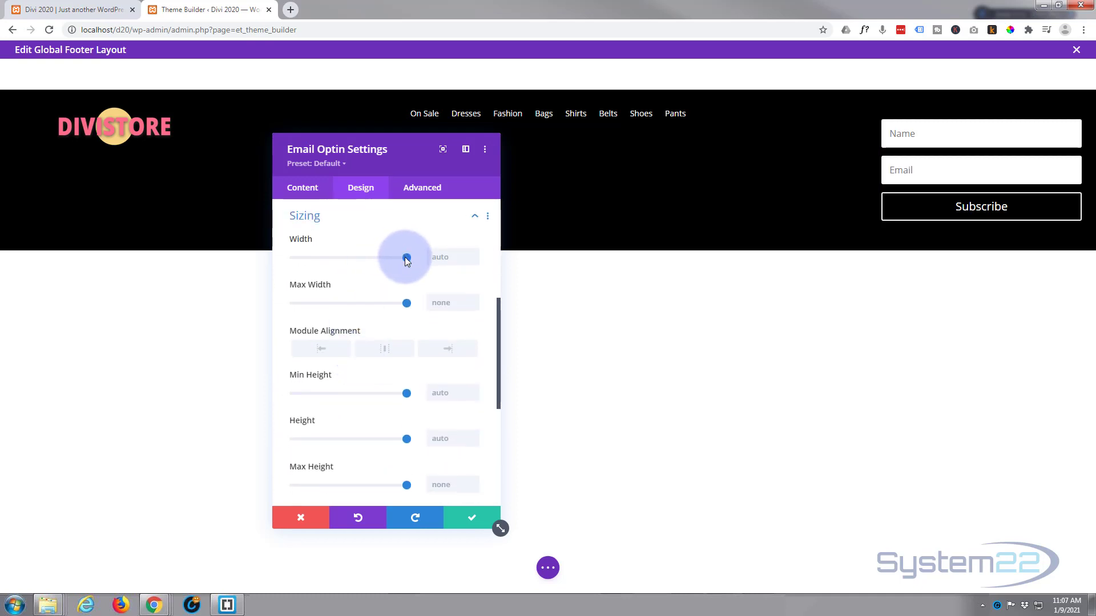
drag(407, 260, 370, 260)
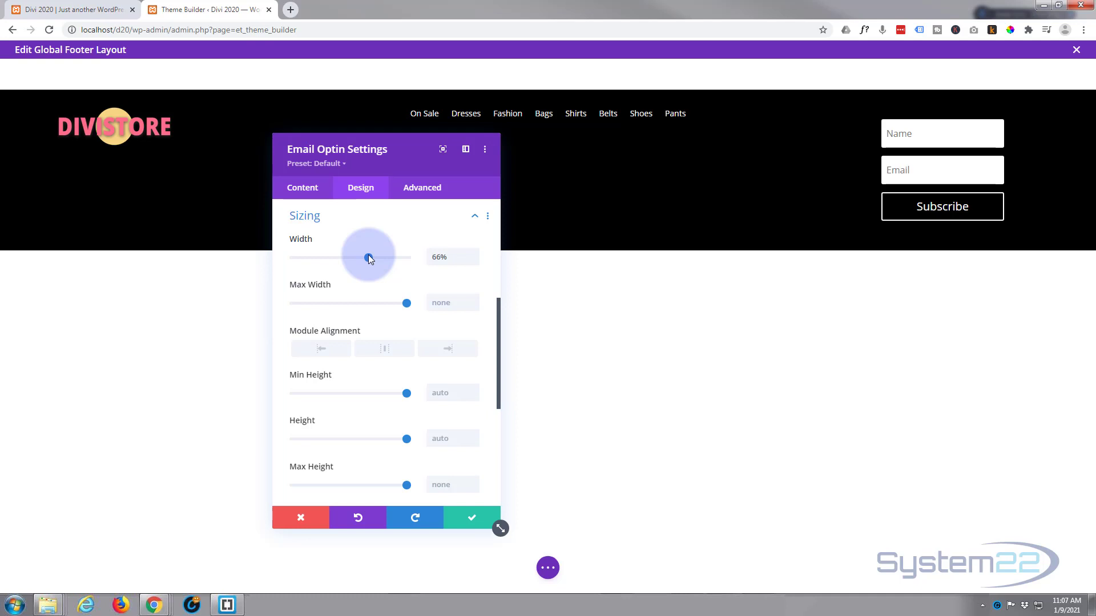
drag(368, 254, 378, 258)
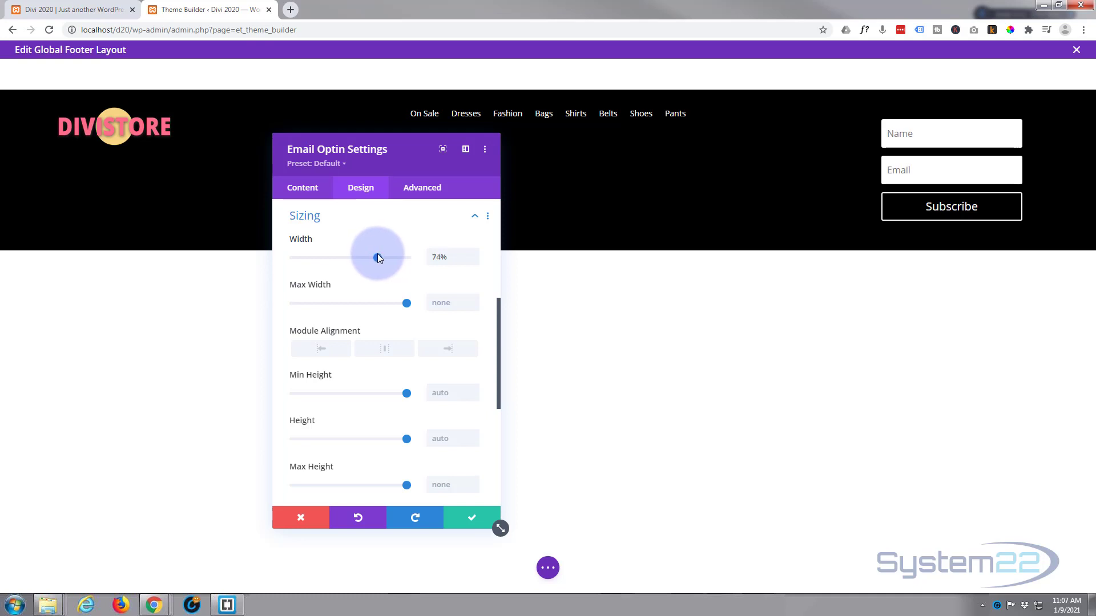
click(474, 252)
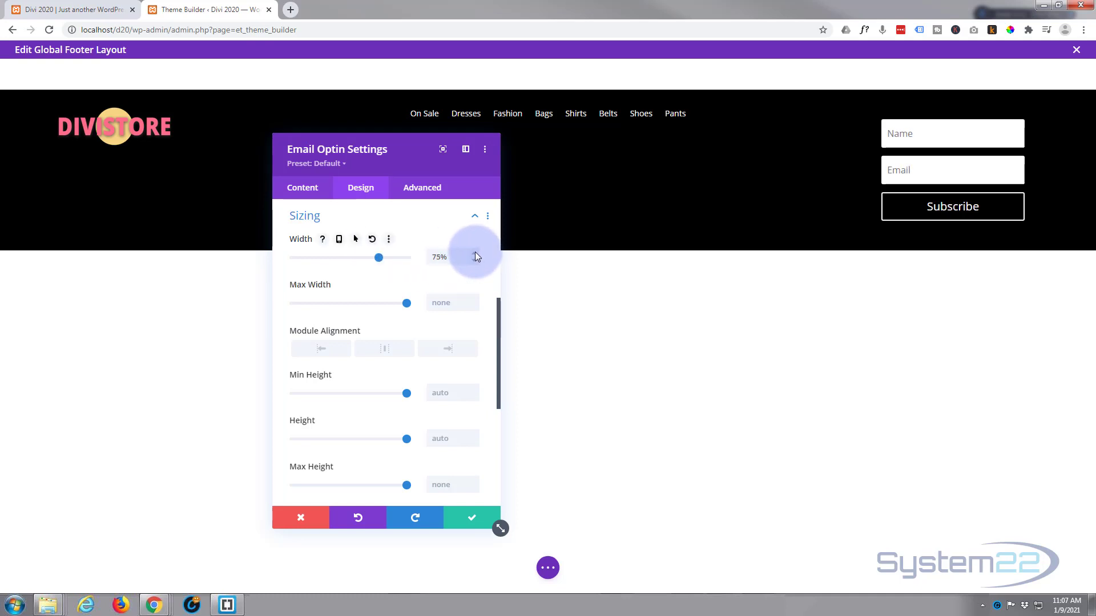
click(384, 350)
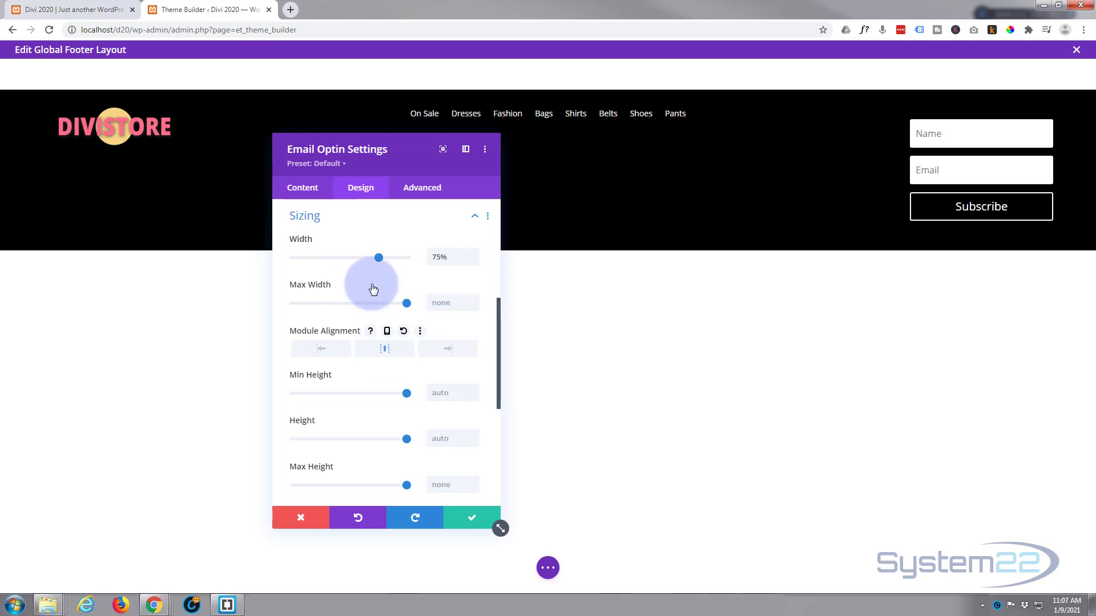
click(367, 220)
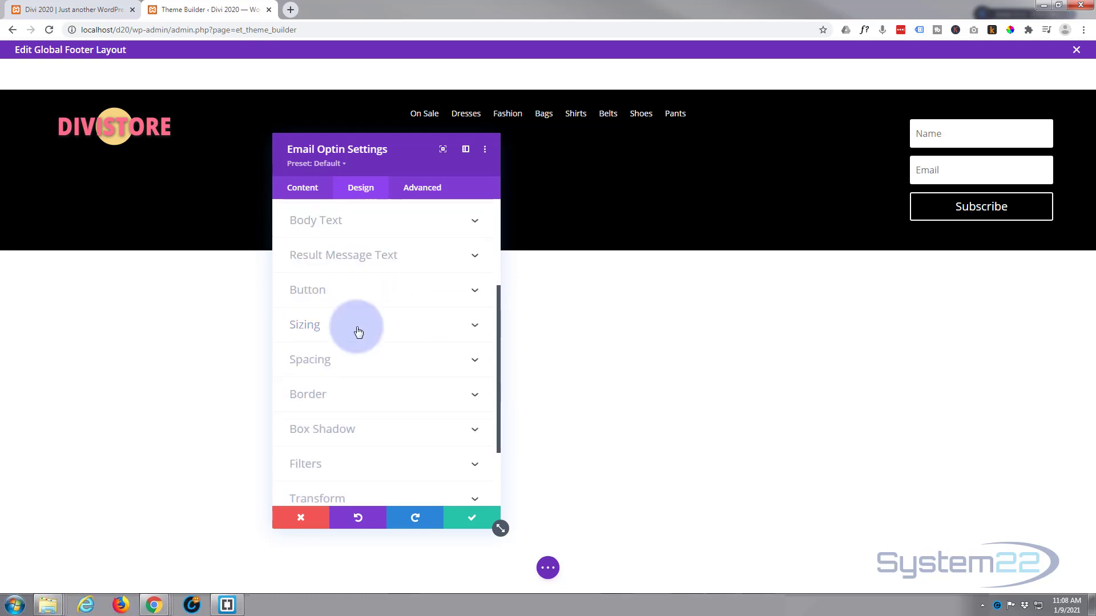
Turn Fullwidth off for the Name, First Name, Last Name and Email fields.
scroll(357, 329, up, 3)
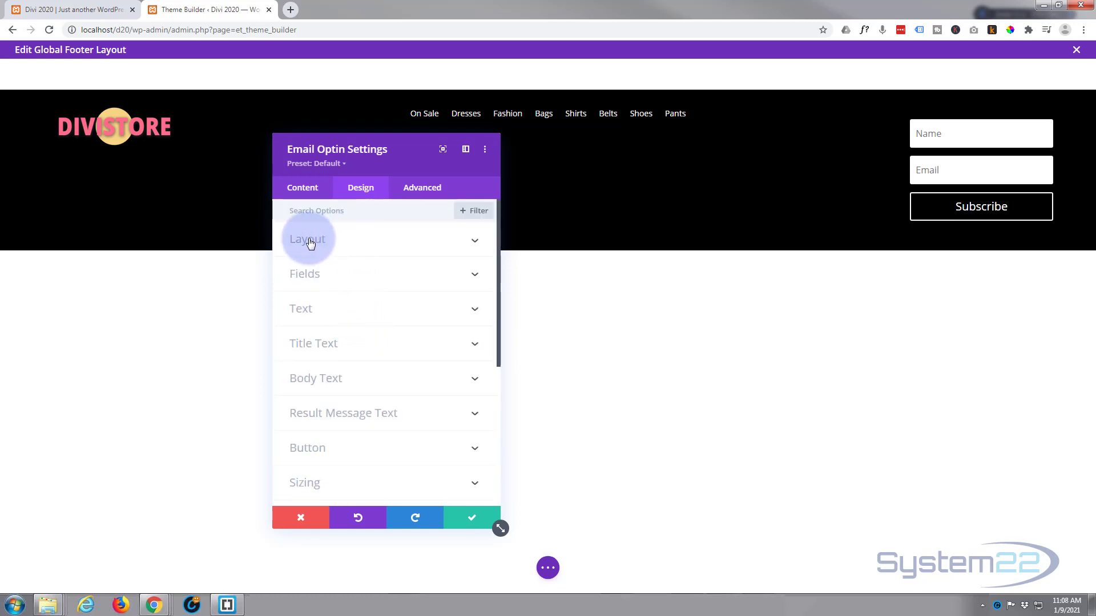
click(404, 242)
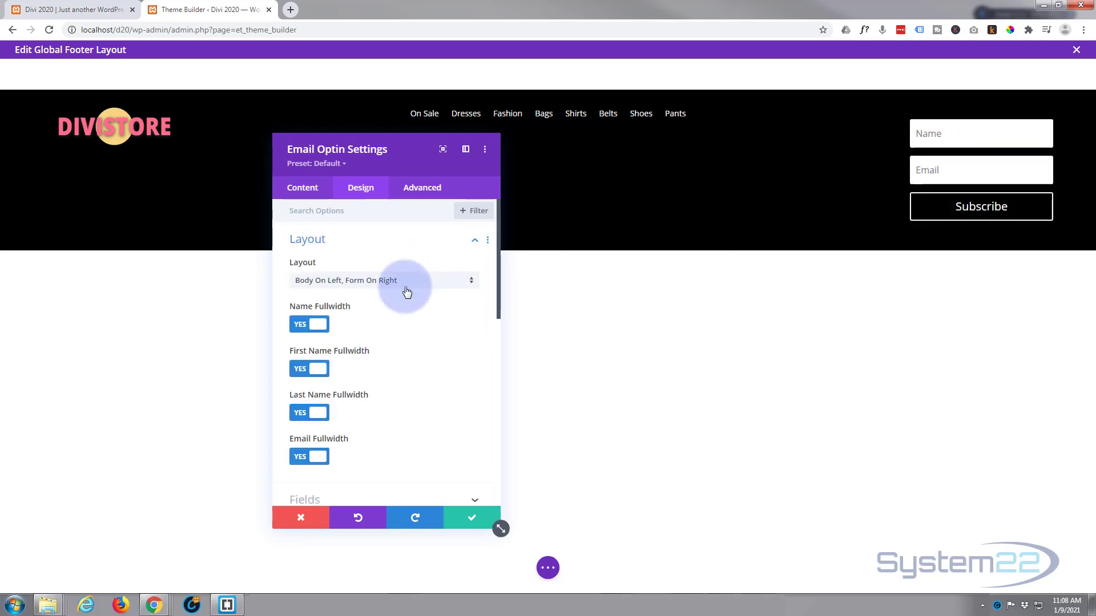
mouse_move(381, 308)
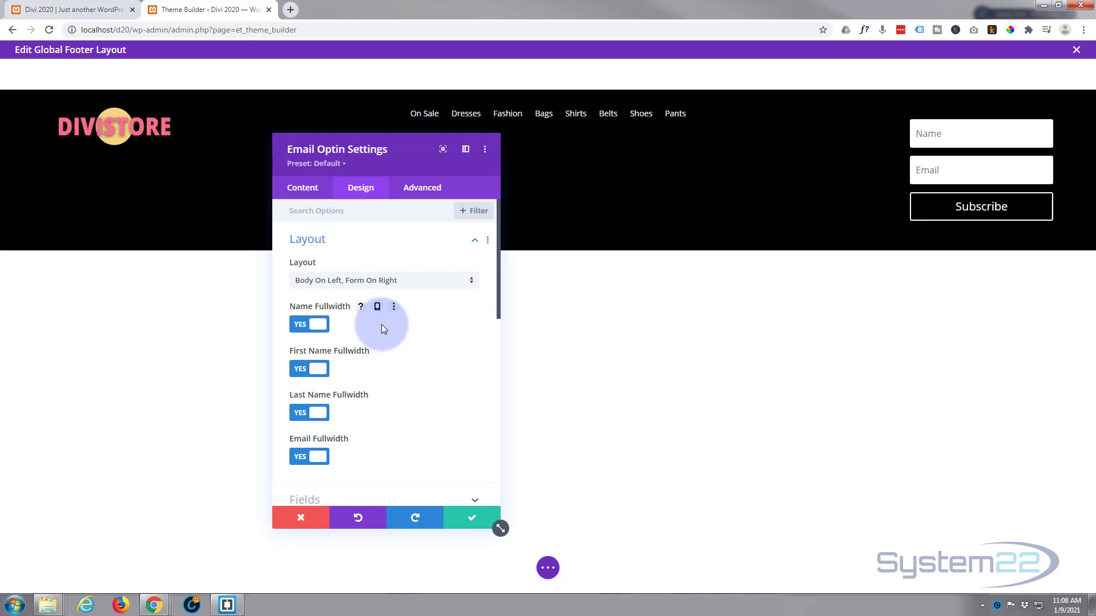
click(303, 326)
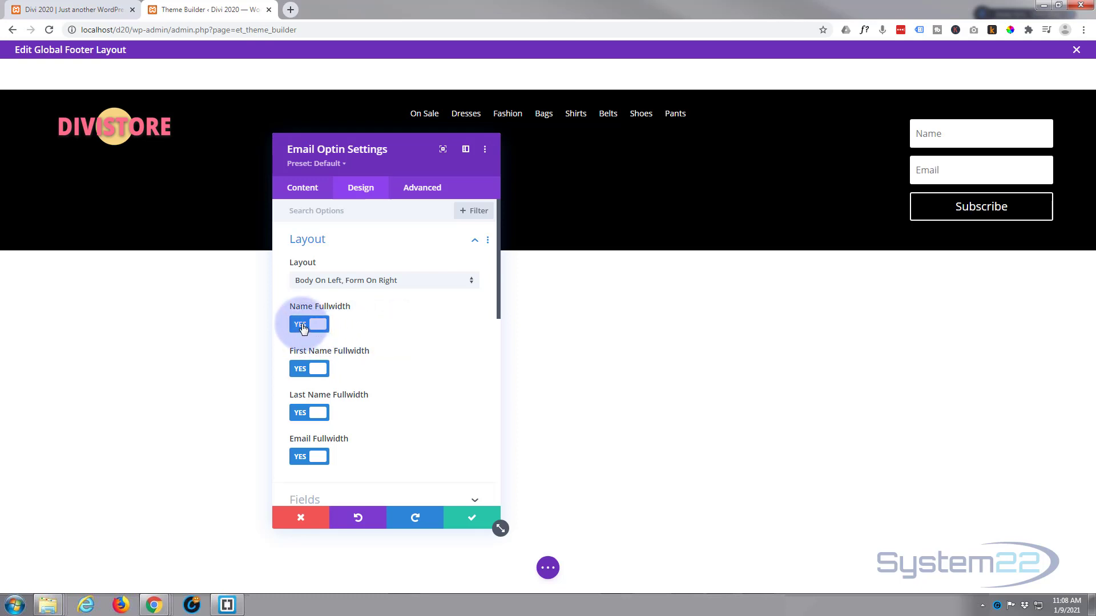
click(301, 370)
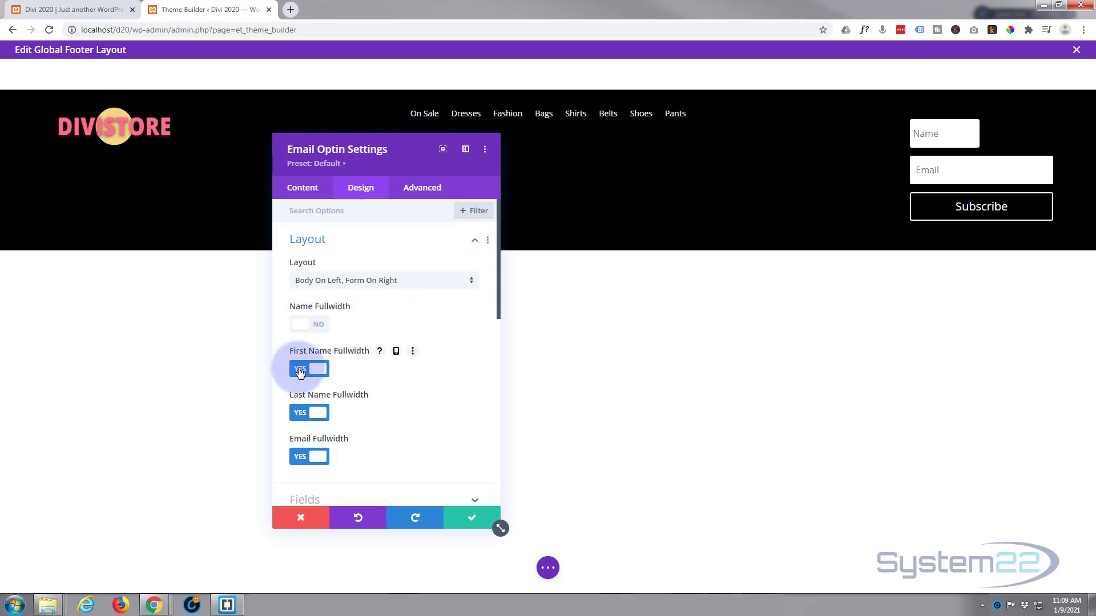
click(295, 412)
click(296, 459)
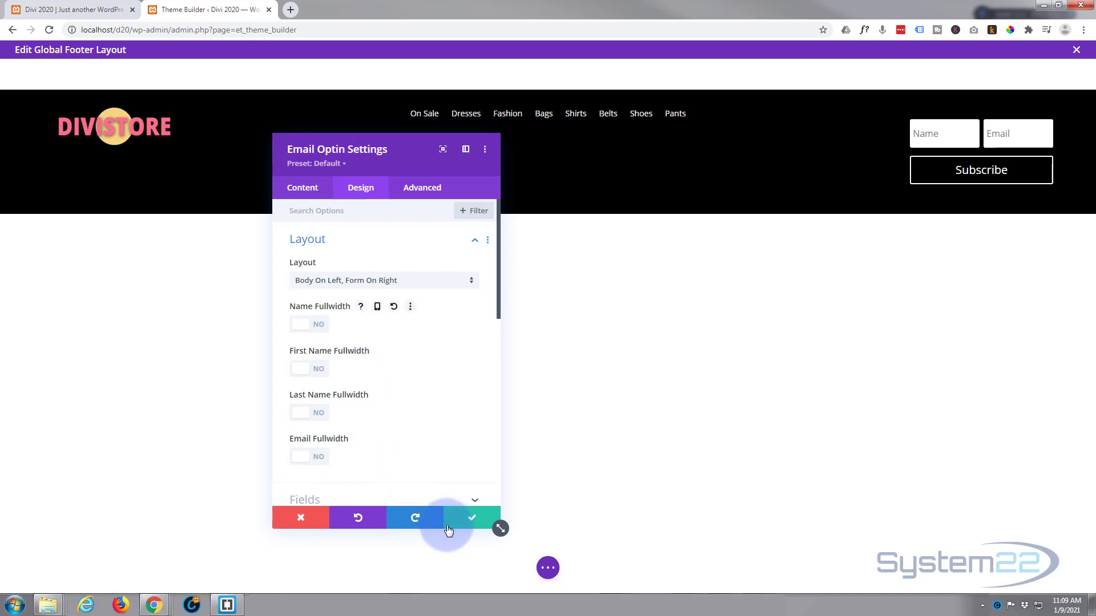
Save the optin settings and reduce the footer section's bottom padding.
click(476, 521)
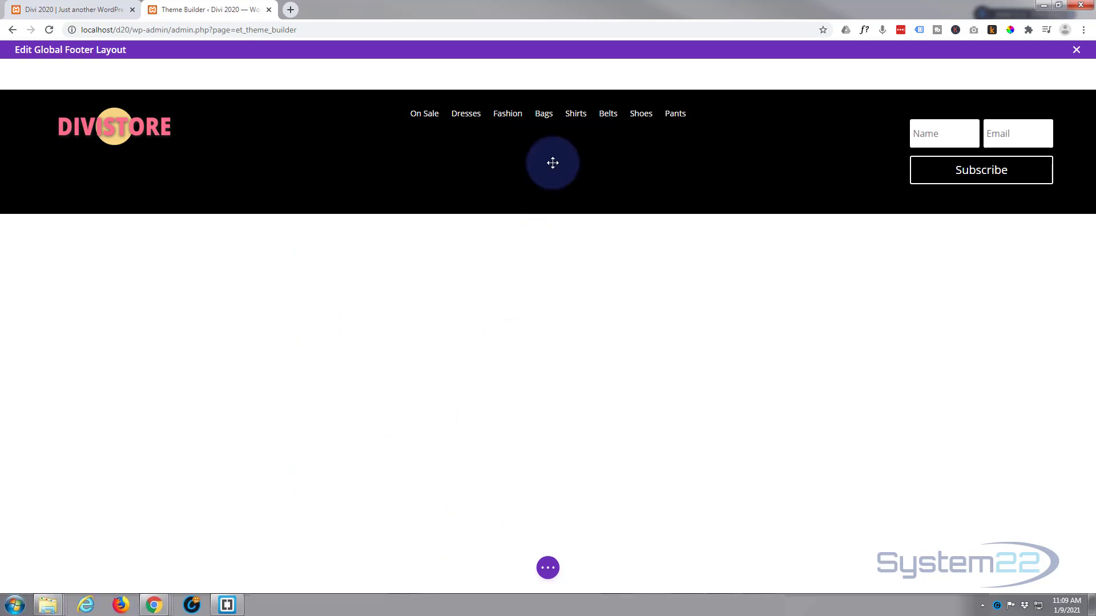
mouse_move(551, 206)
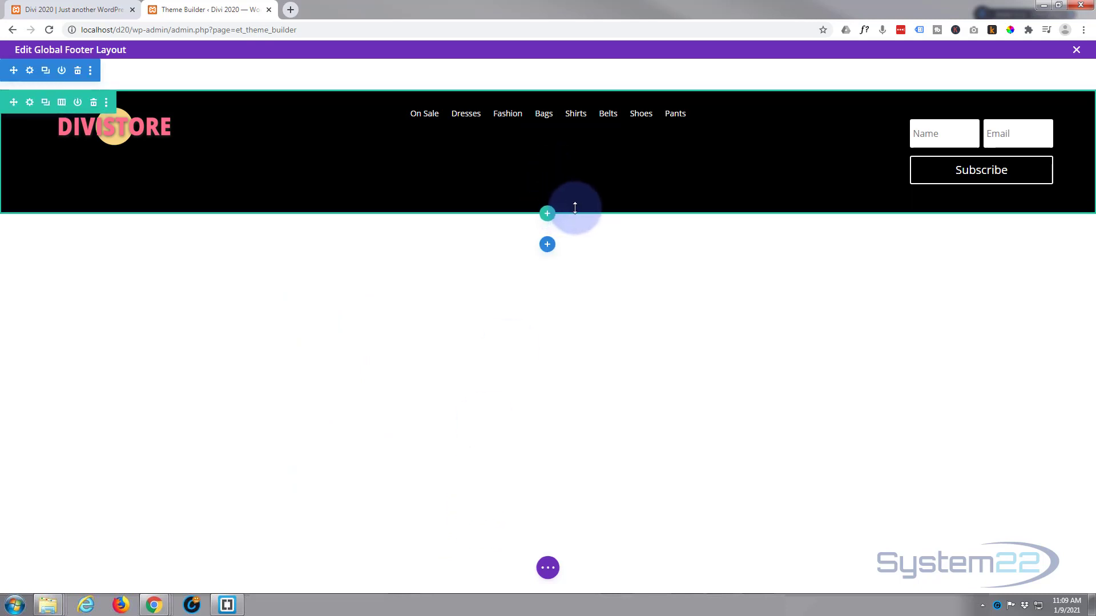
drag(575, 204, 576, 185)
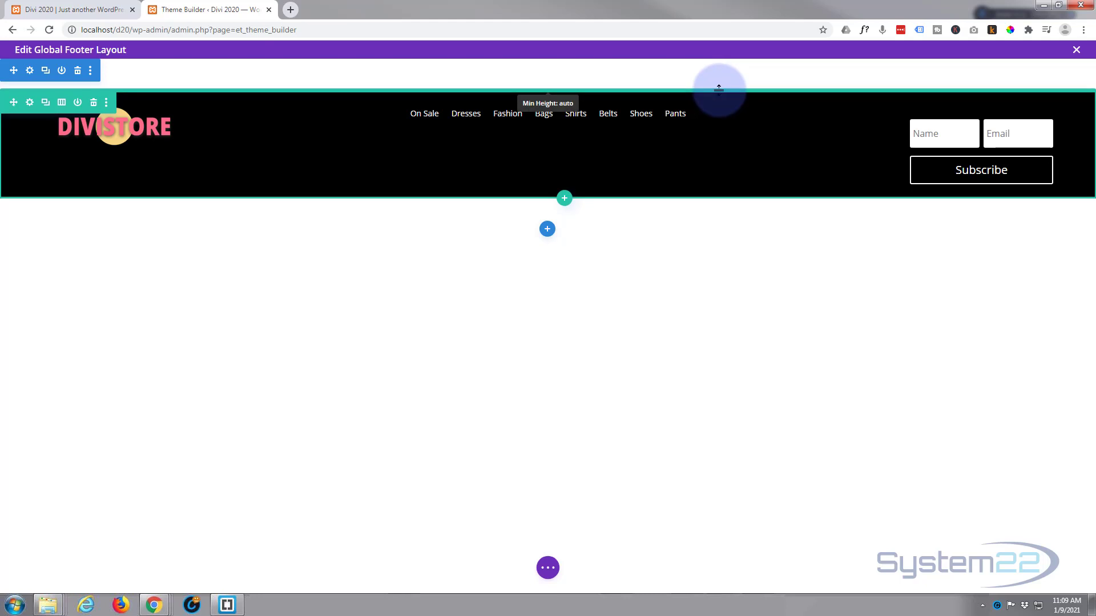
Shrink the row and column heights and give the menu 43px top padding.
drag(719, 88, 720, 122)
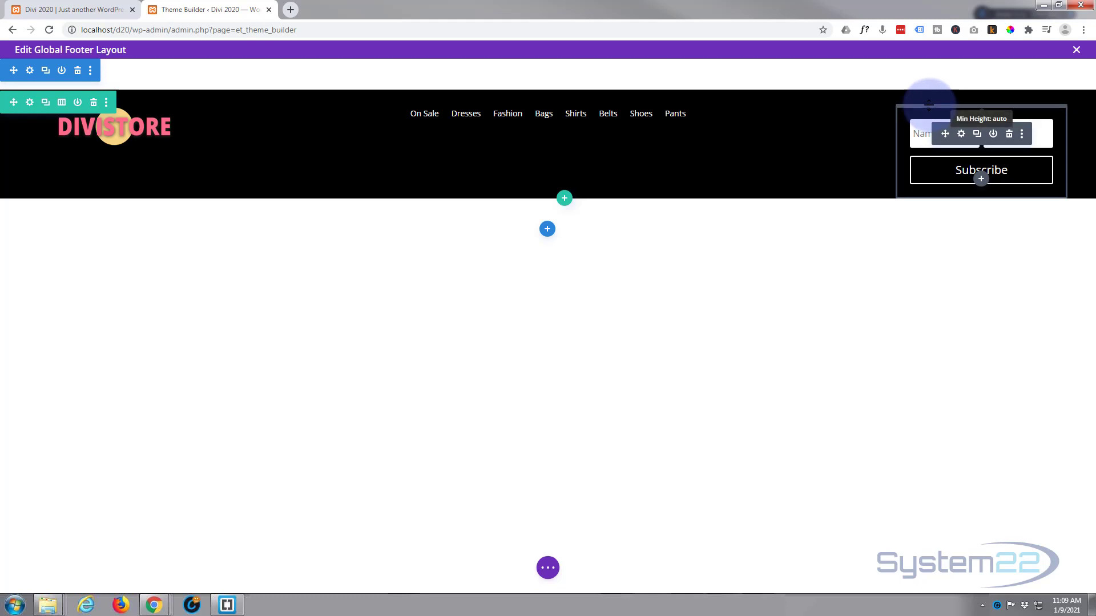
drag(929, 104, 925, 86)
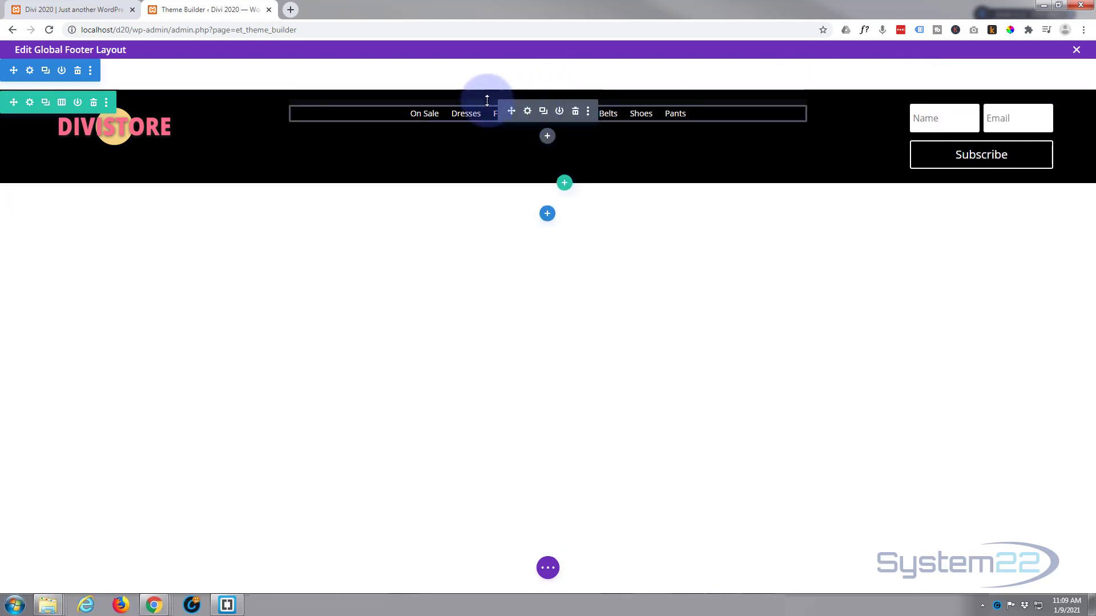
drag(482, 103, 452, 122)
drag(143, 107, 141, 116)
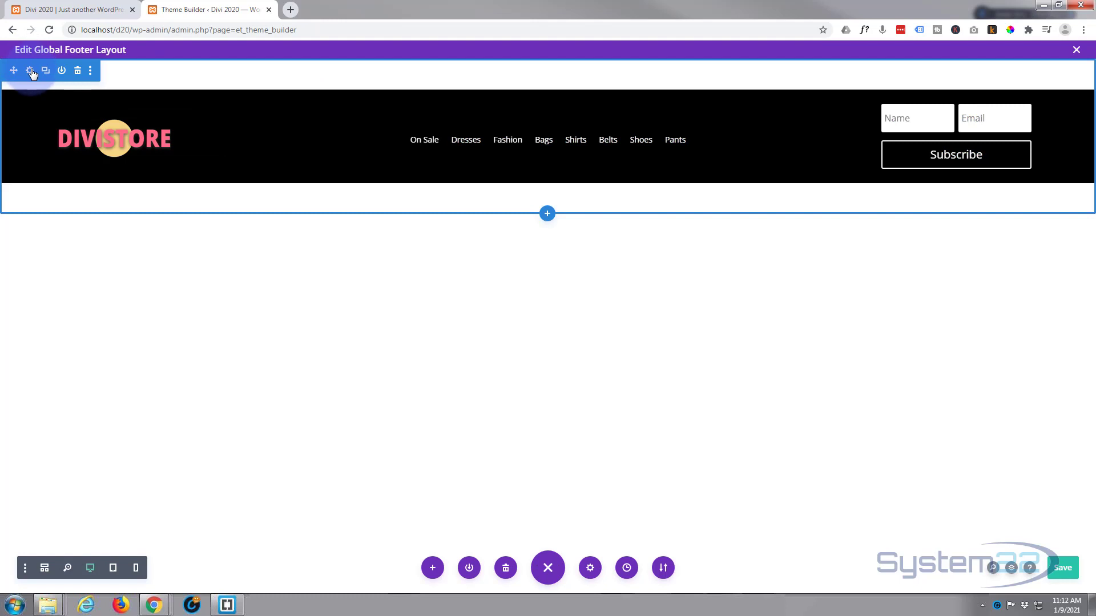
Set the footer section's linked top and bottom padding to 0px and save the section.
click(31, 72)
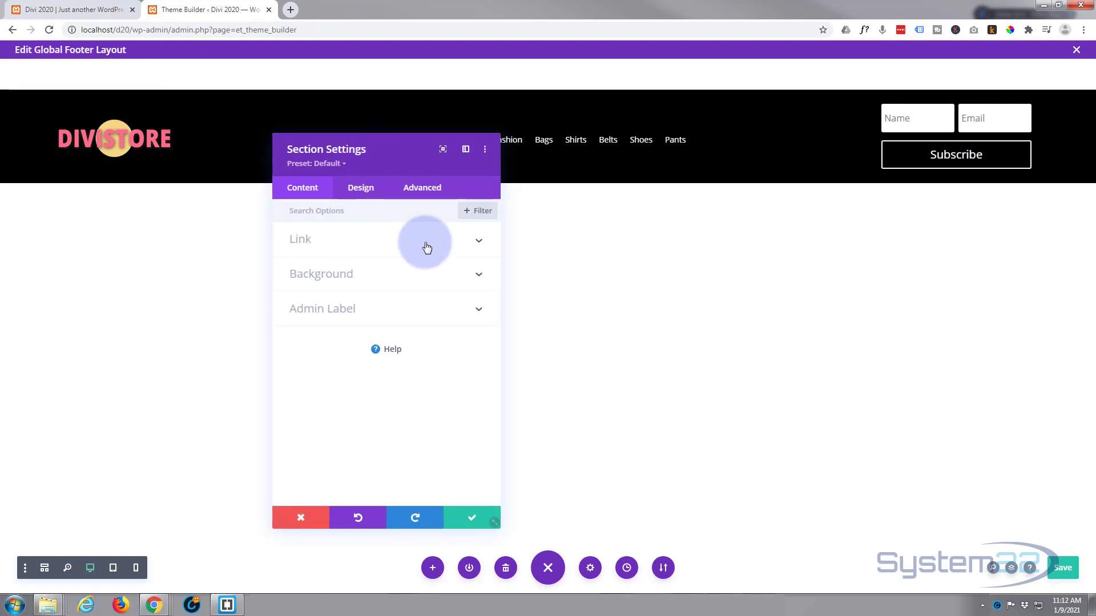
click(377, 196)
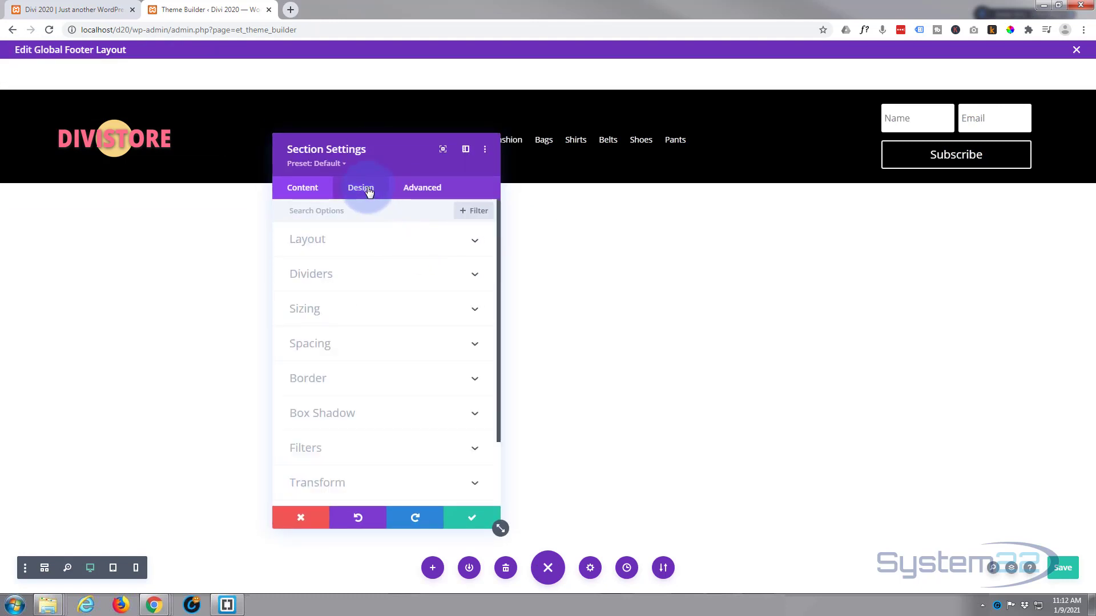
click(368, 345)
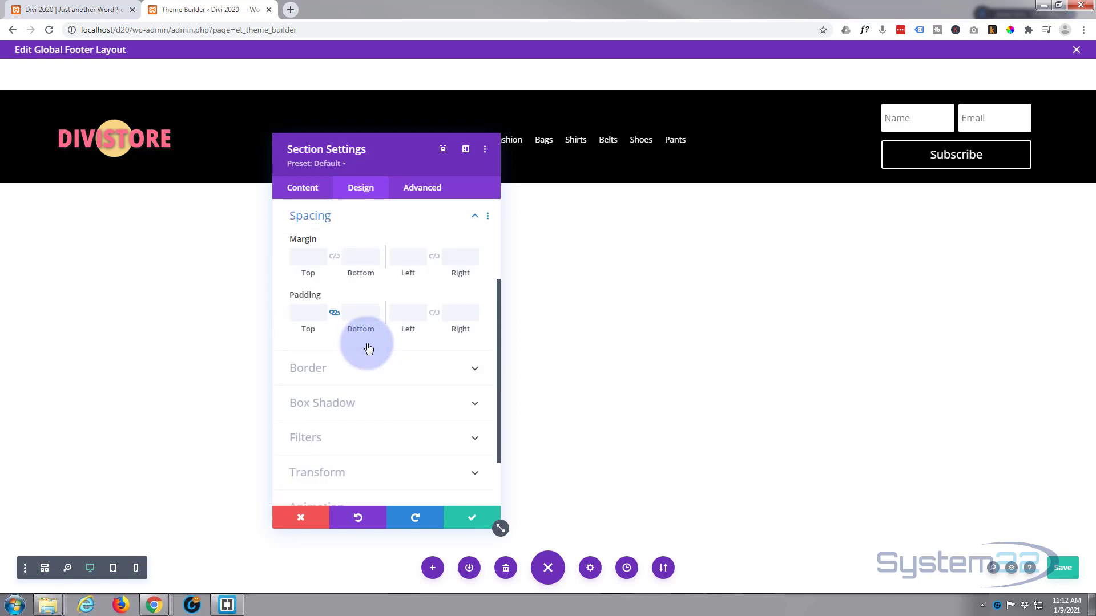
click(307, 313)
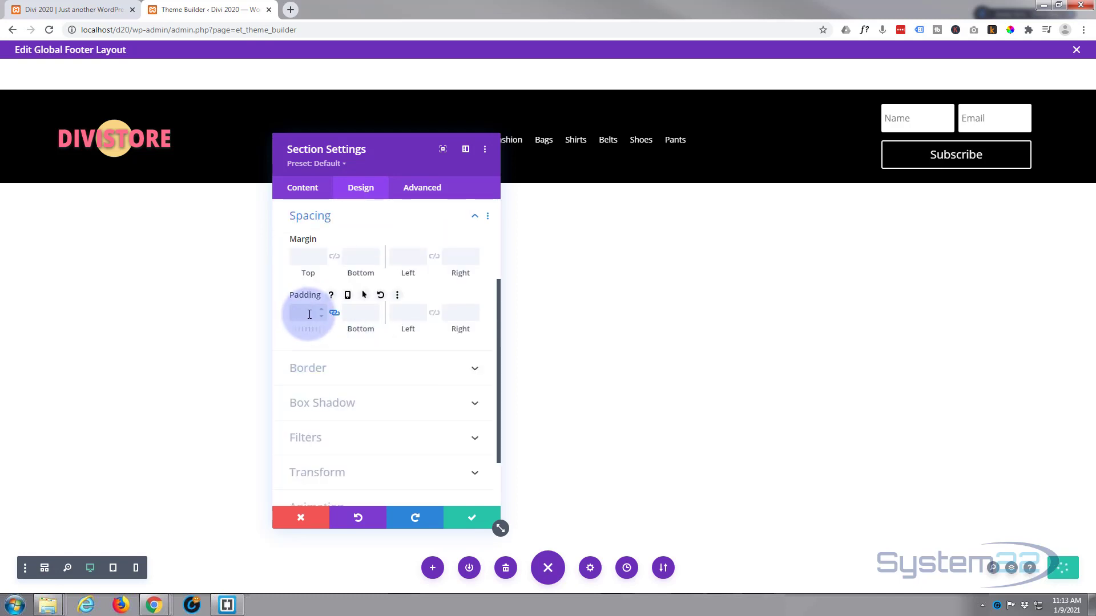
text(0)
click(334, 313)
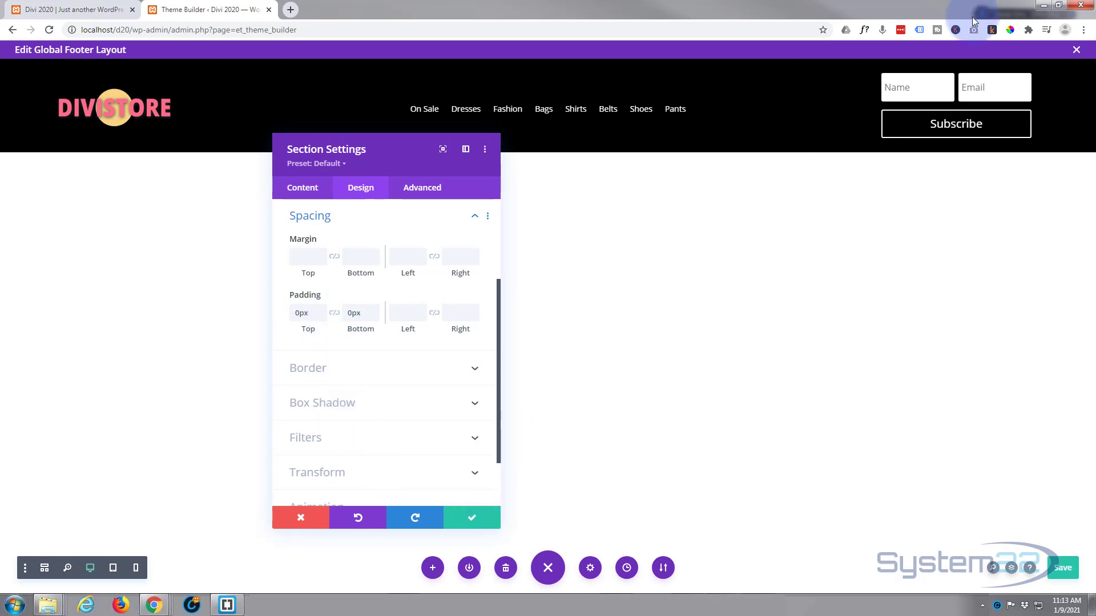
click(481, 520)
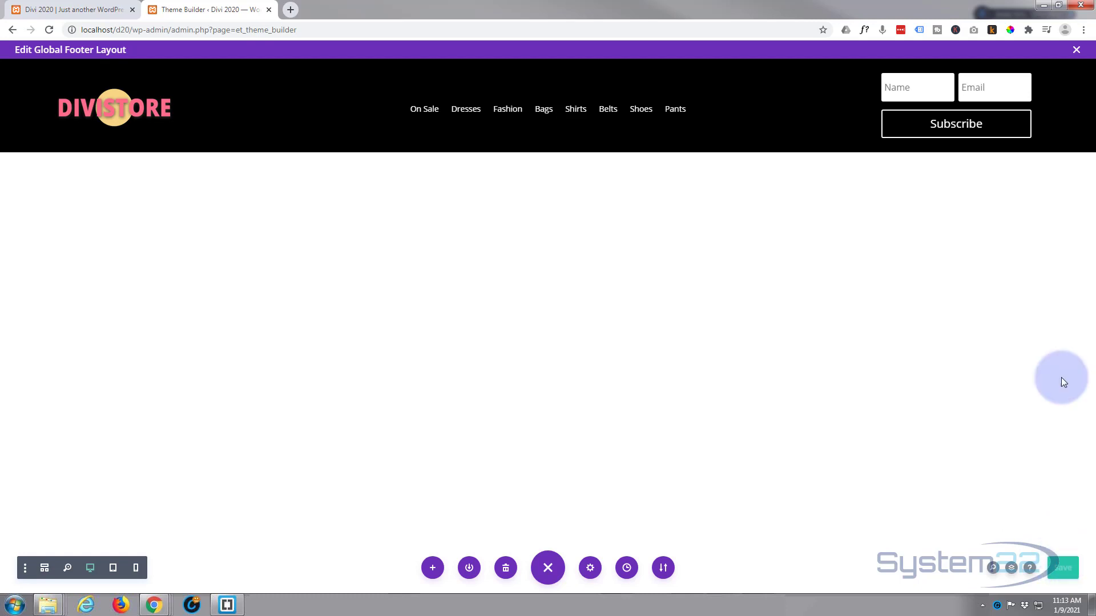
Save all Theme Builder changes and view the live site in a new tab.
click(1077, 51)
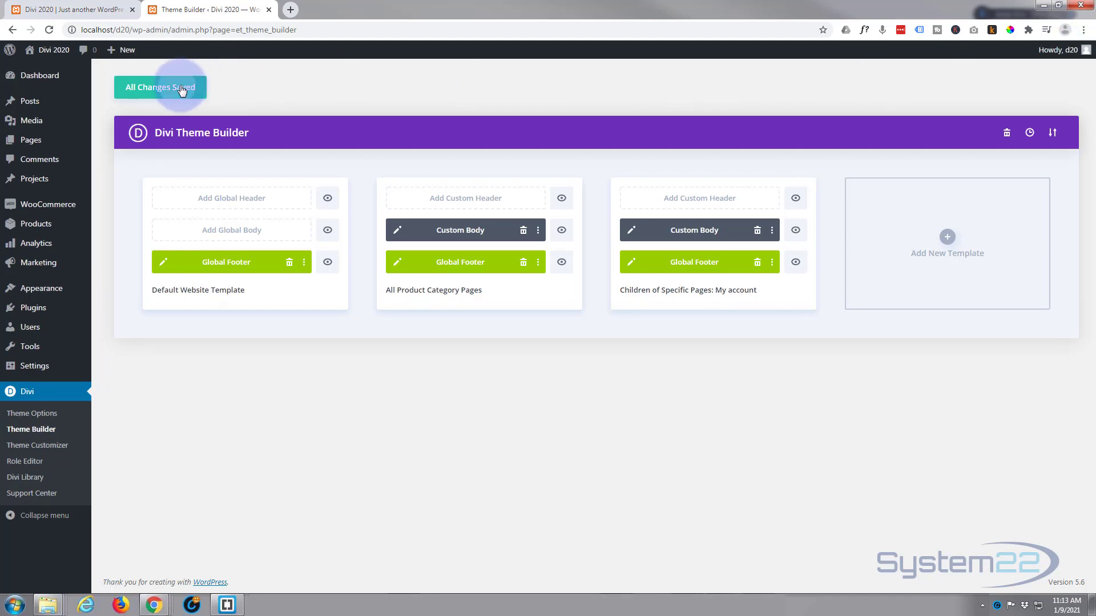
click(161, 89)
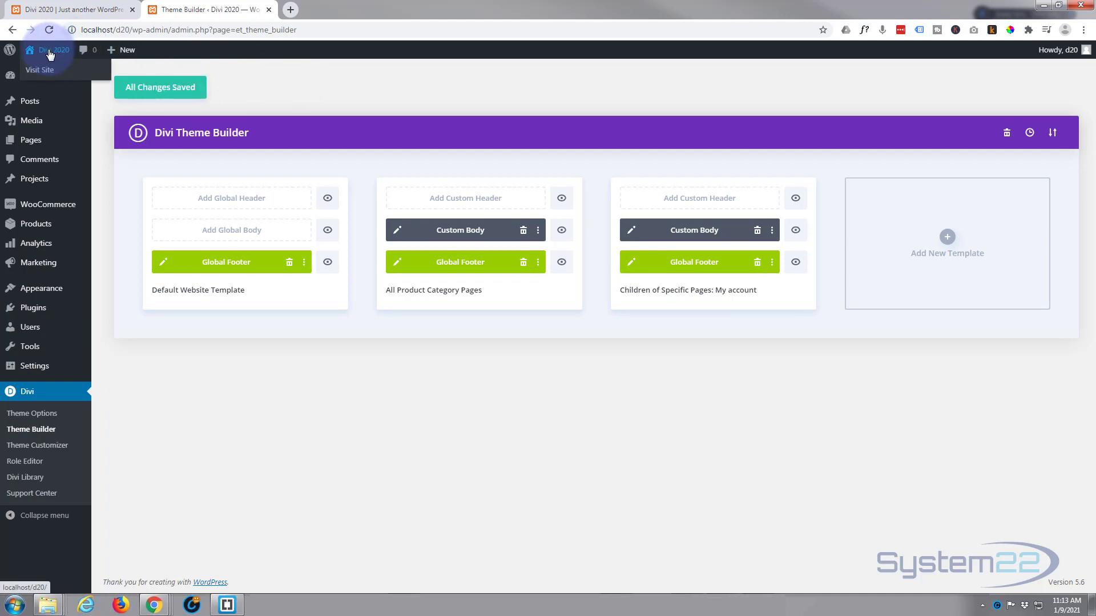
middle_click(40, 70)
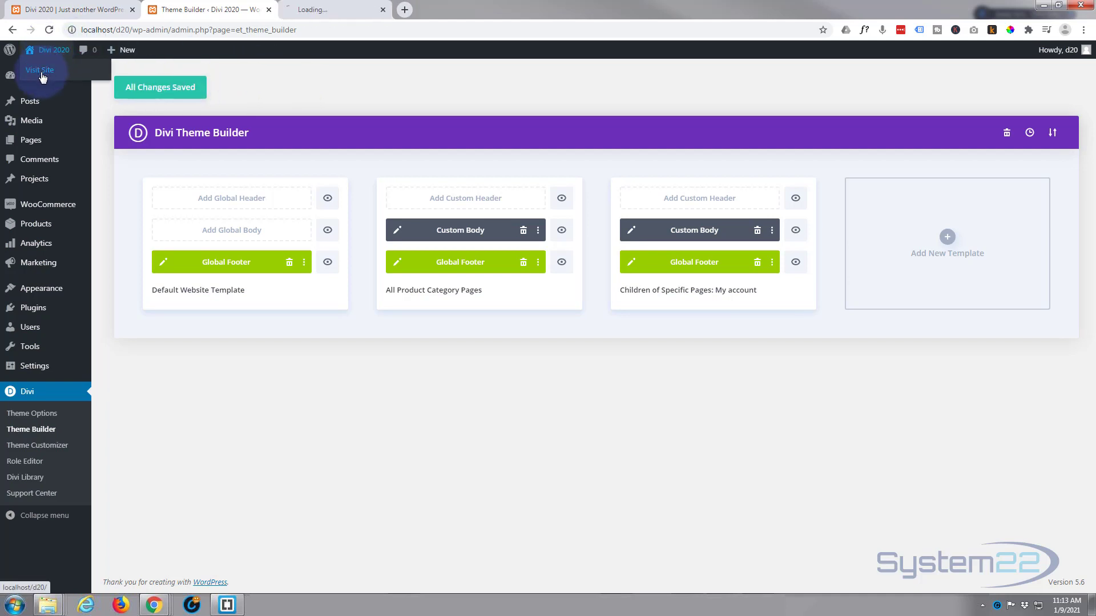
click(368, 10)
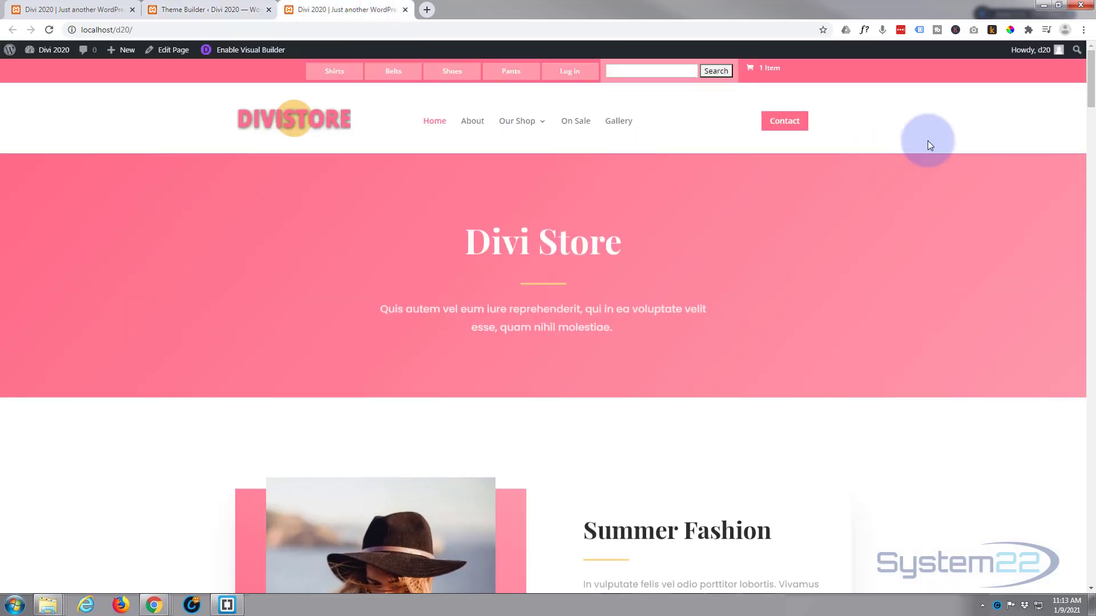
Scroll to the footer, type a test name into Name, and move on to Email.
drag(1091, 99, 1090, 557)
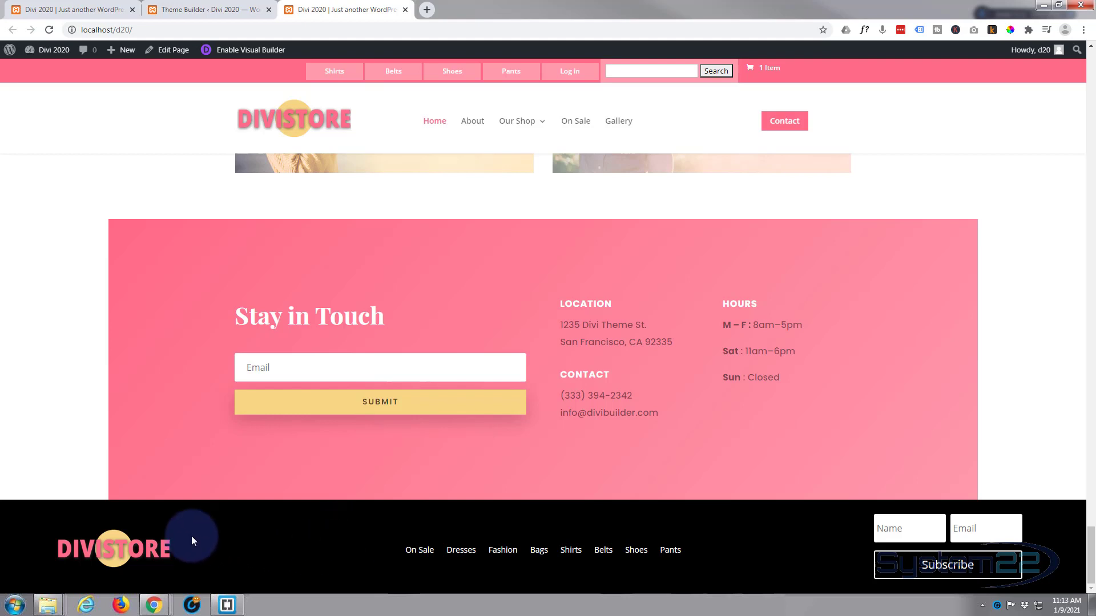
click(902, 528)
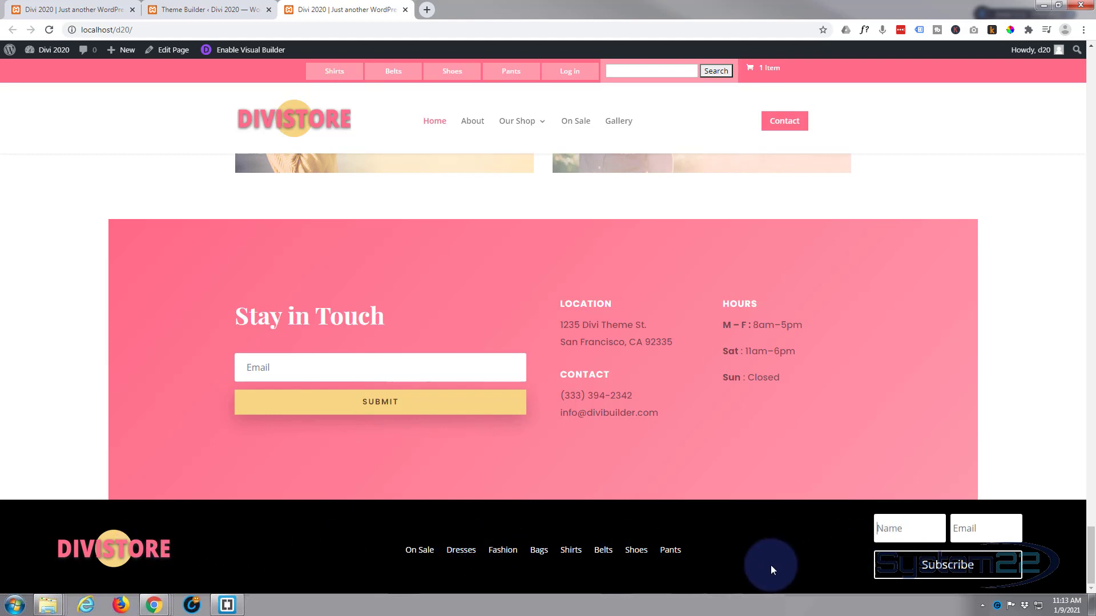
click(886, 520)
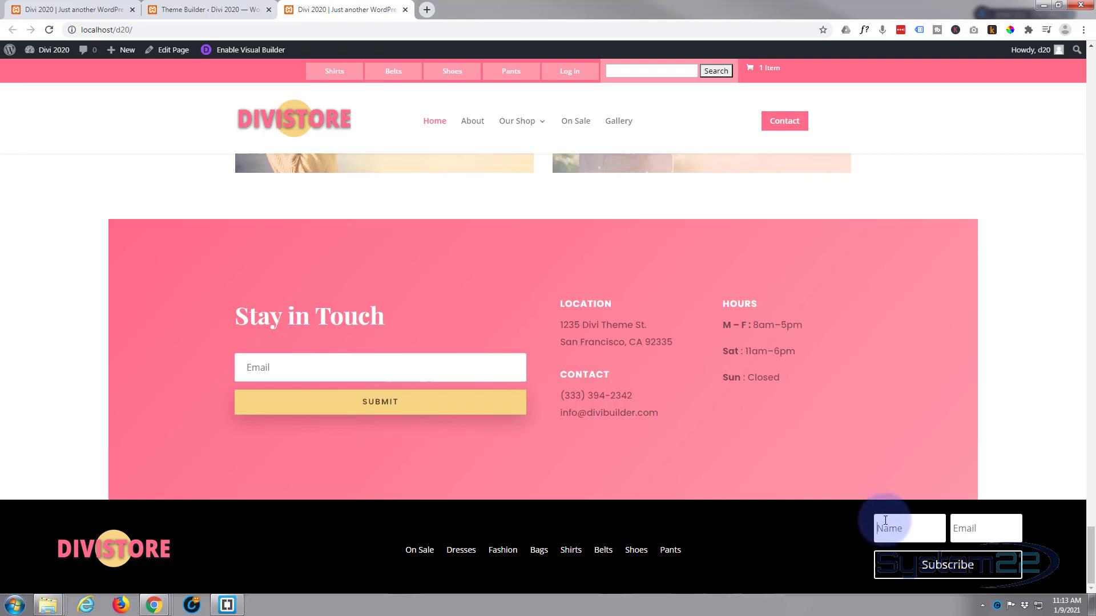
text(dfadha)
click(973, 528)
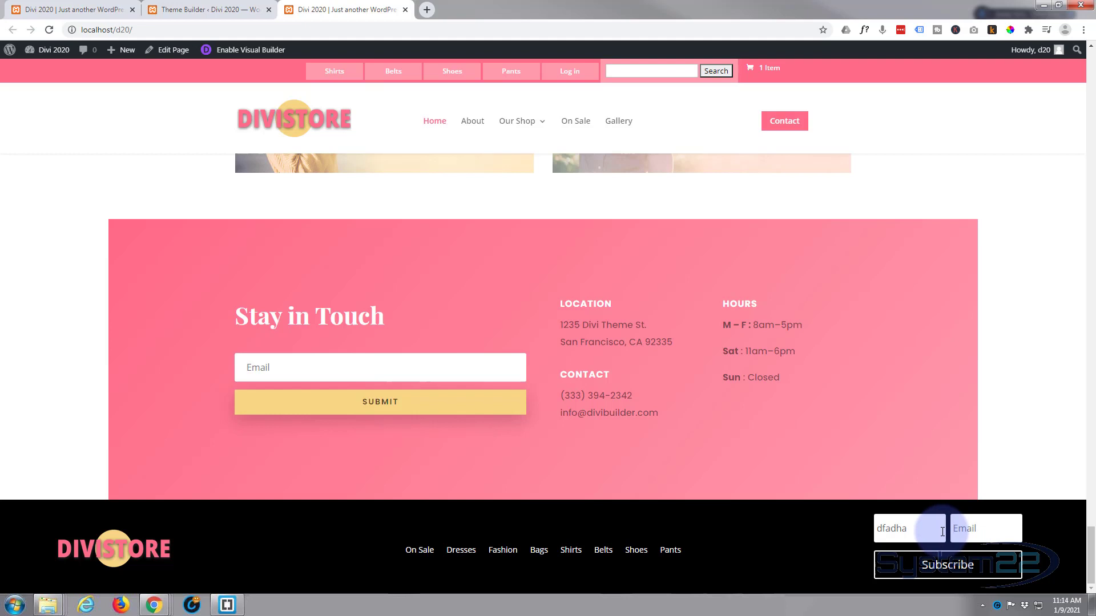
key(Tab)
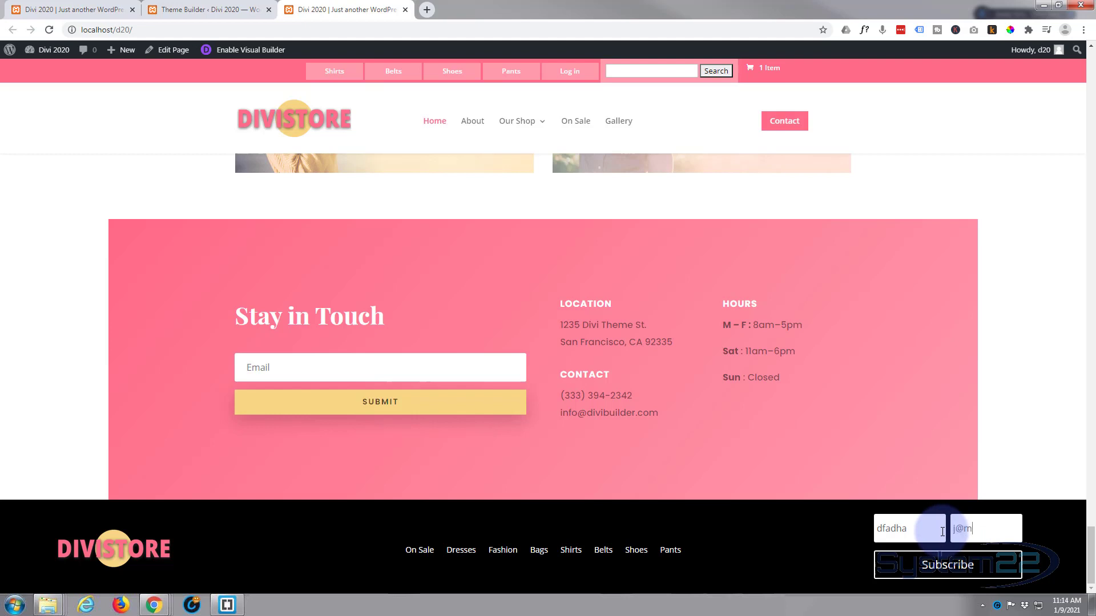